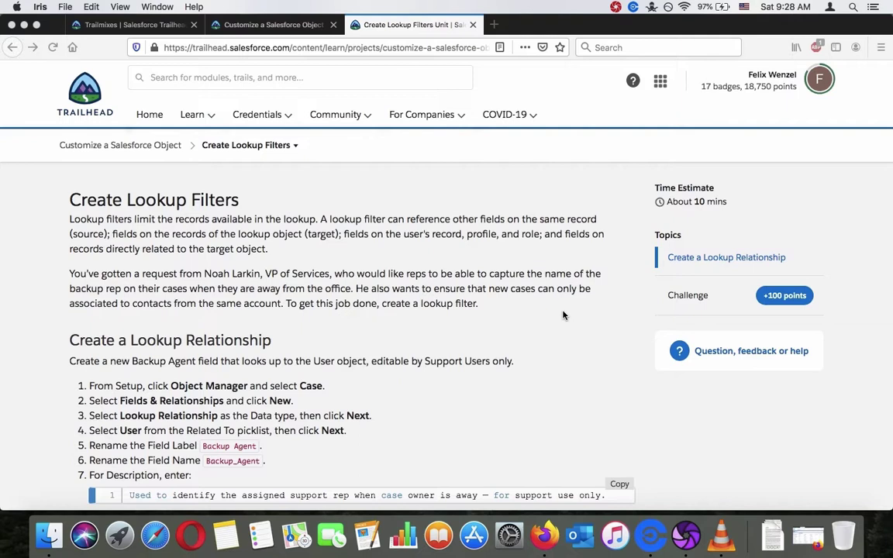
Read the Create a Lookup Relationship instructions in the Create Lookup Filters unit.
scroll(564, 314, "down", 3)
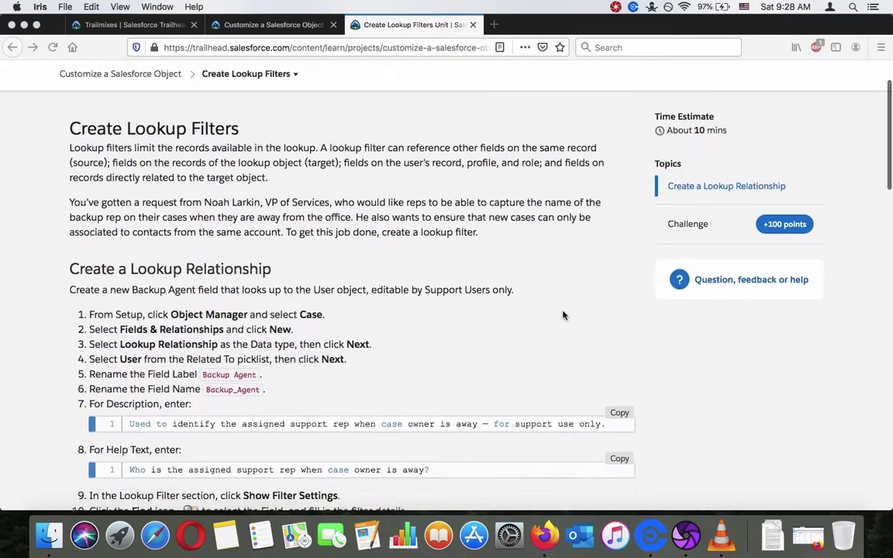
scroll(564, 315, "down", 2)
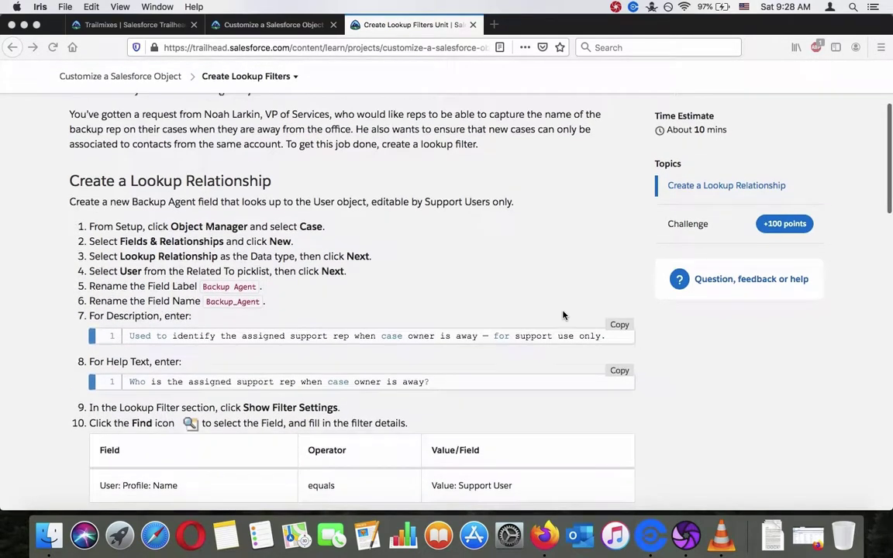
scroll(564, 314, "down", 1)
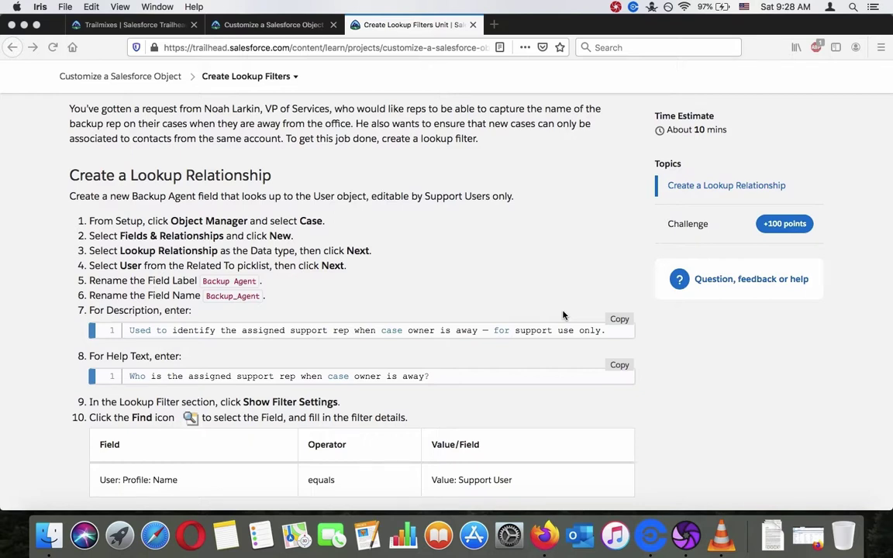
scroll(563, 316, "down", 2)
scroll(563, 315, "up", 1)
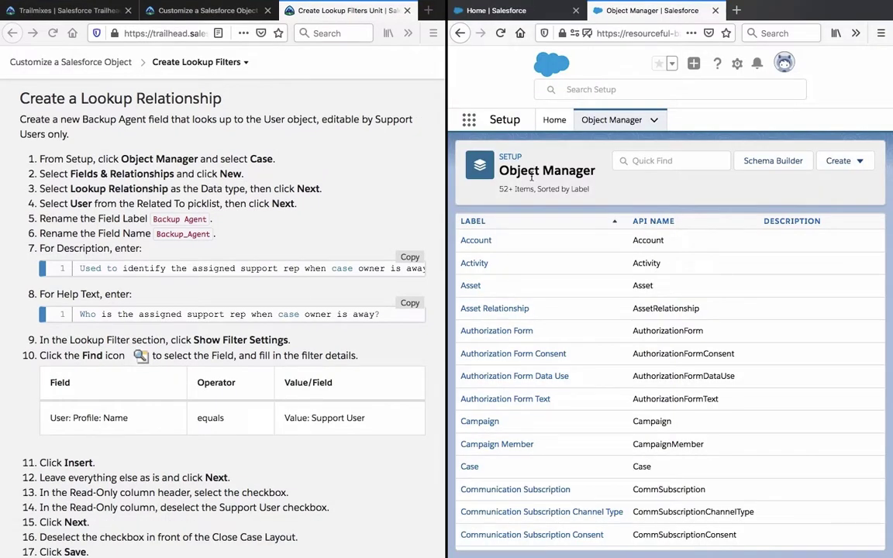
Start a new custom field in the Fields & Relationships of the Case object.
scroll(552, 279, "down", 2)
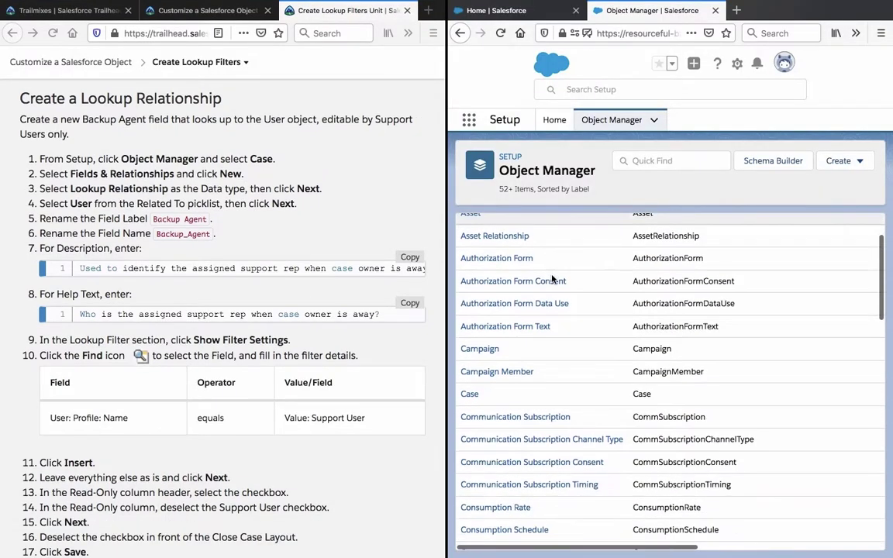
left_click(465, 394)
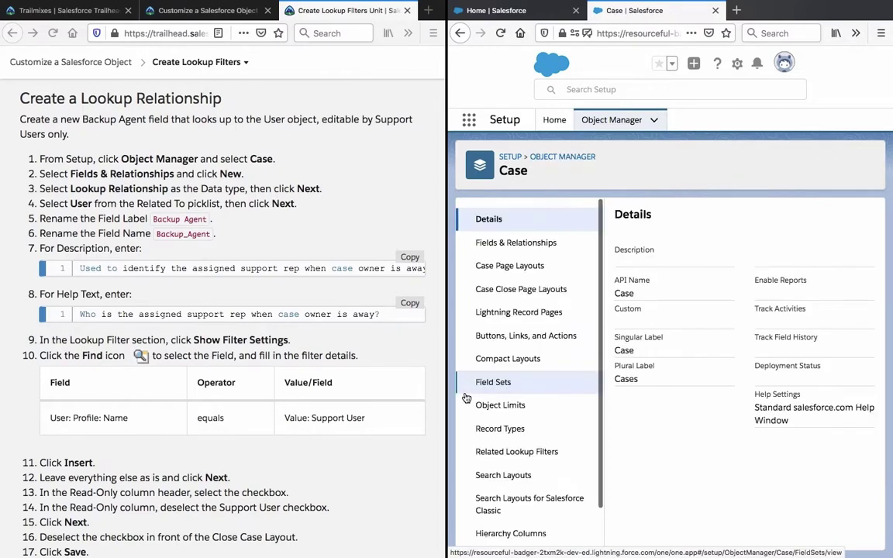
left_click(546, 244)
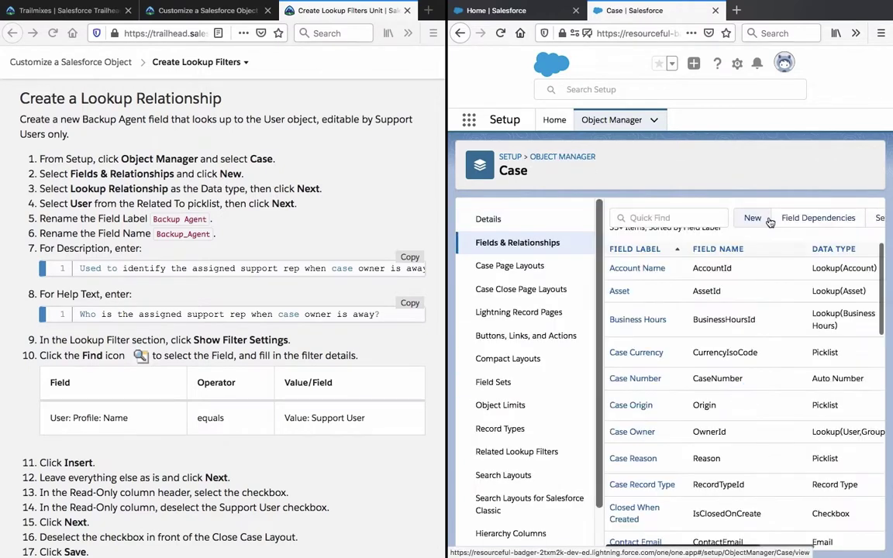
left_click(765, 221)
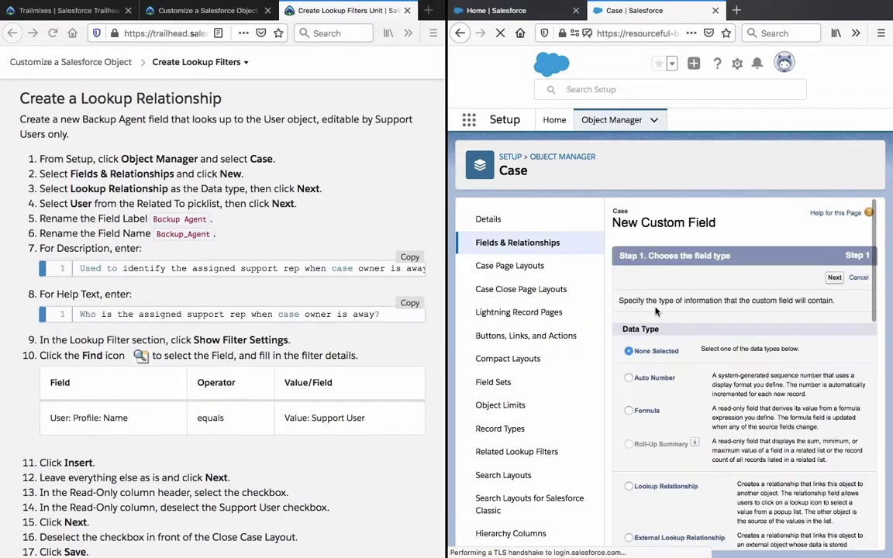
Choose Lookup Relationship as the new Case field's data type and continue to the related object choice.
scroll(654, 312, "down", 5)
scroll(655, 312, "down", 5)
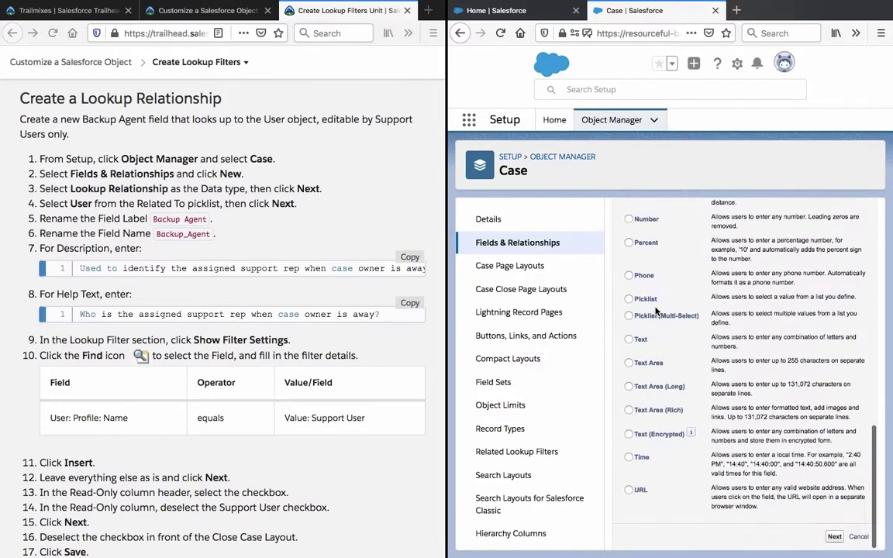
scroll(655, 310, "up", 10)
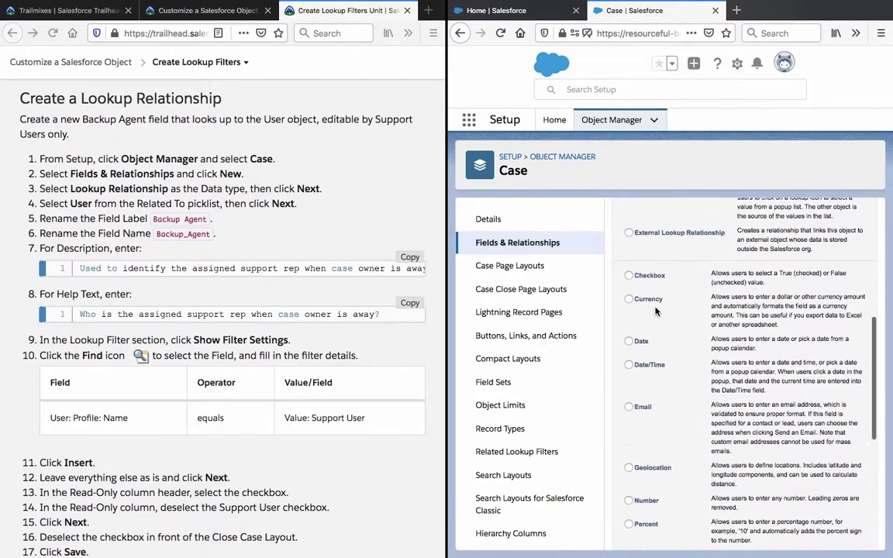
left_click(649, 249)
scroll(650, 250, "up", 3)
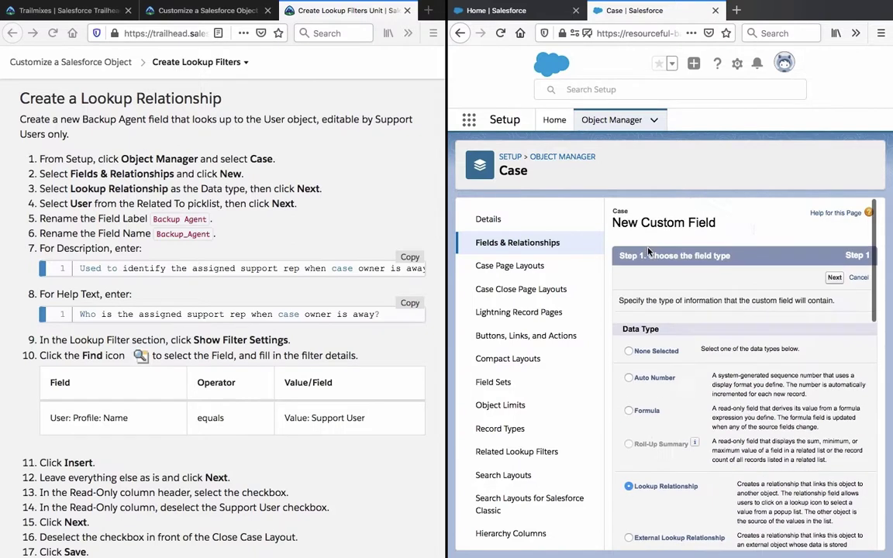
left_click(835, 277)
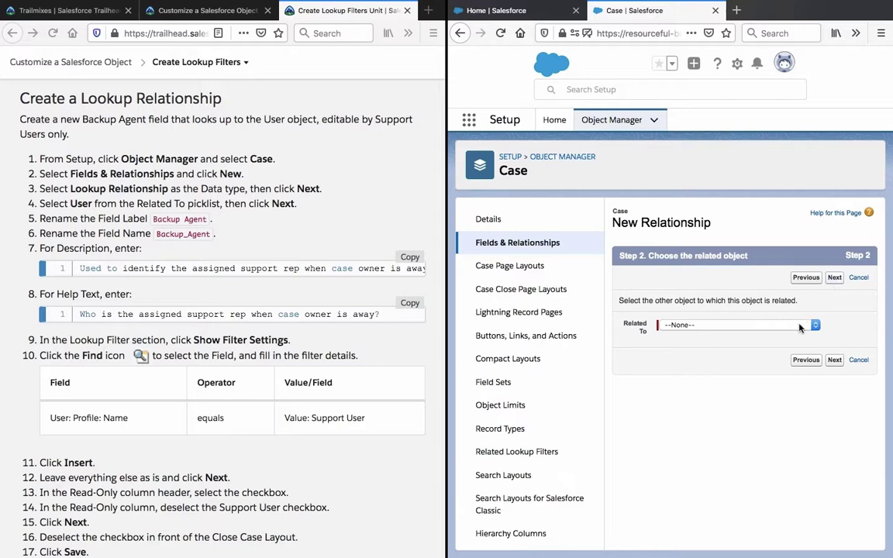
Relate the lookup field to the User object and continue to the label and name settings.
left_click(800, 327)
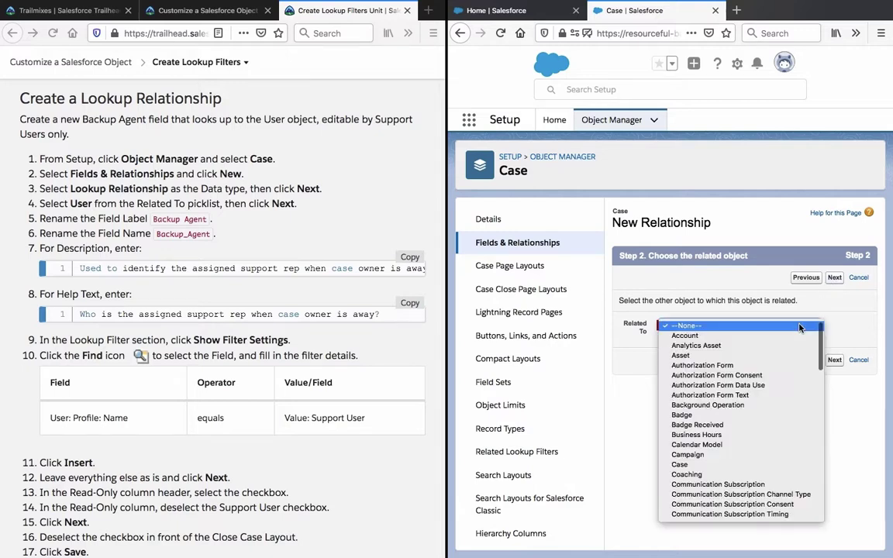
left_click(788, 281)
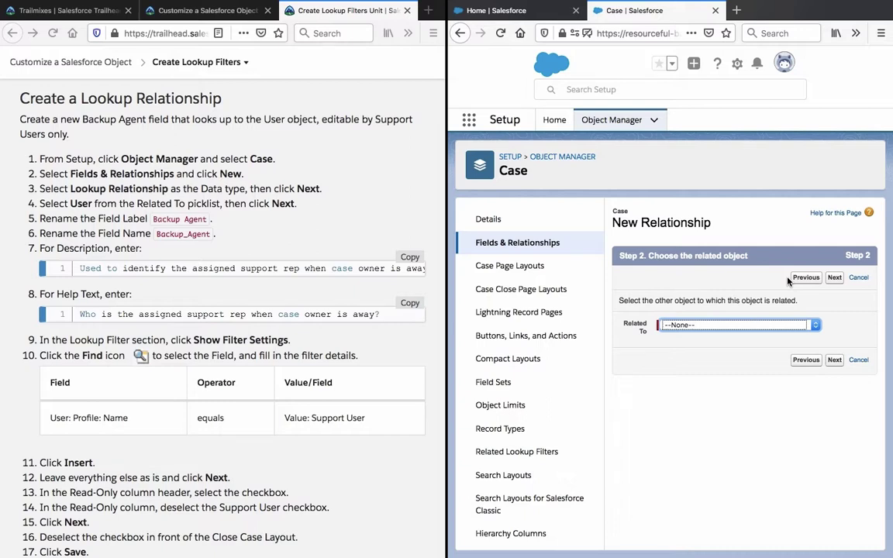
left_click(702, 325)
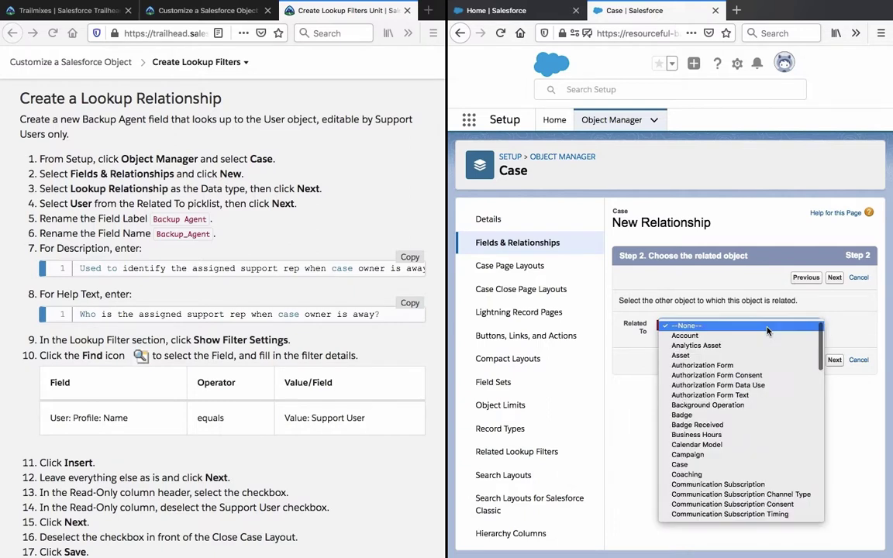
scroll(752, 427, "down", 15)
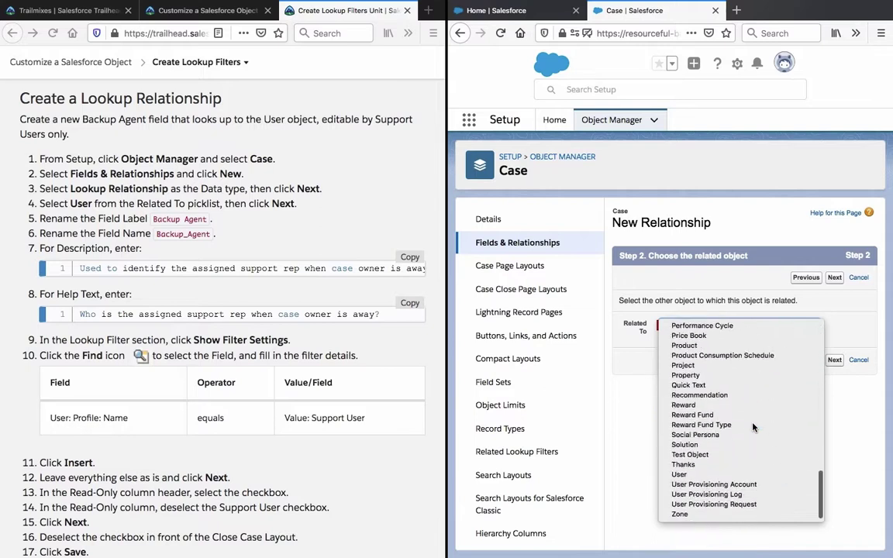
left_click(712, 472)
left_click(834, 360)
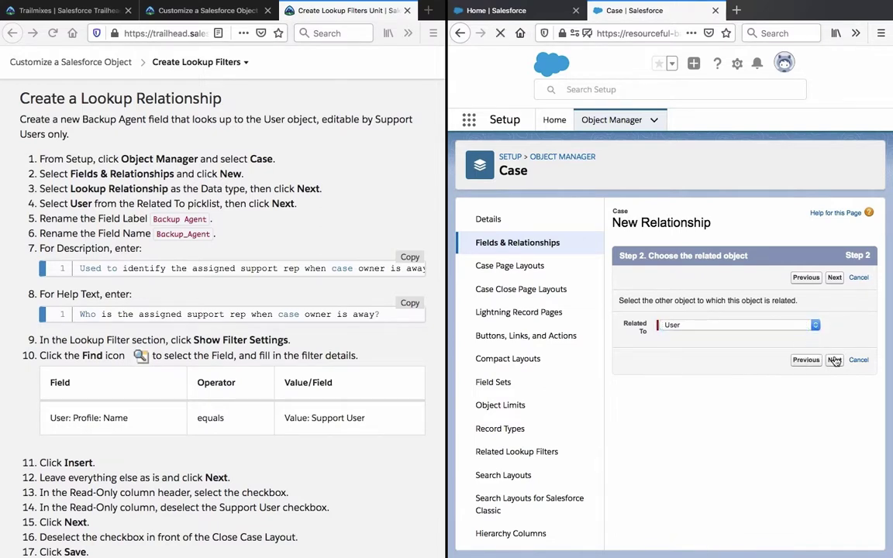
left_click(833, 325)
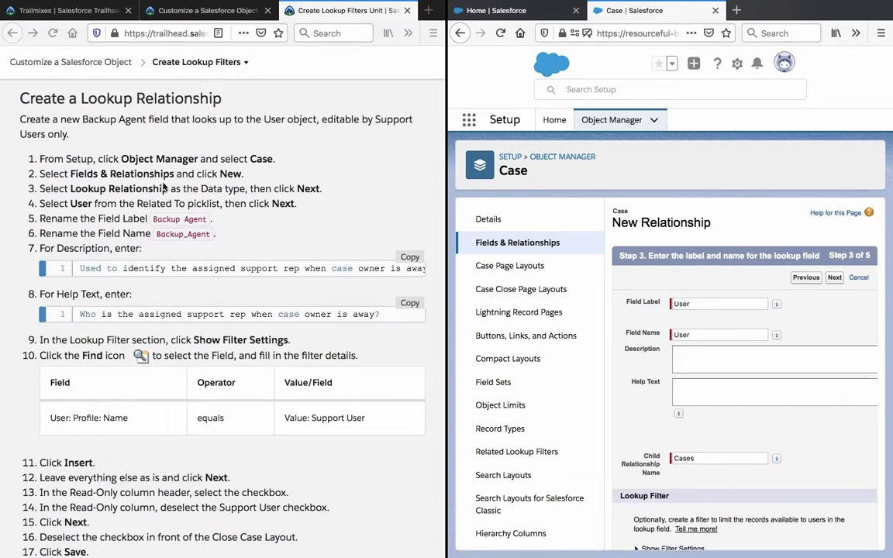
Set the lookup field's label to Backup Agent, as given in the instructions.
left_click(172, 219)
right_click(173, 220)
key("Escape")
left_click(153, 219)
left_click_drag(152, 219, 214, 224)
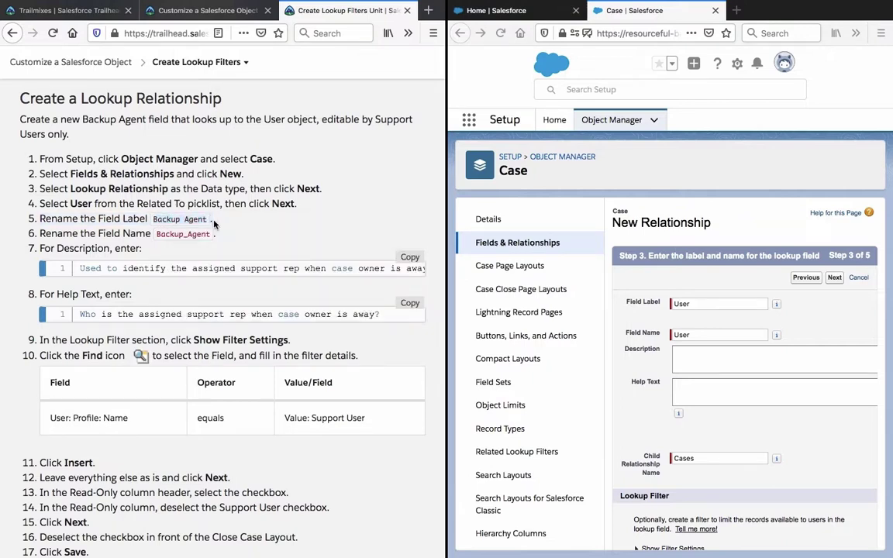
left_click(697, 303)
double_click(696, 304)
type("Backup Agent.")
key("BackSpace")
left_click(709, 358)
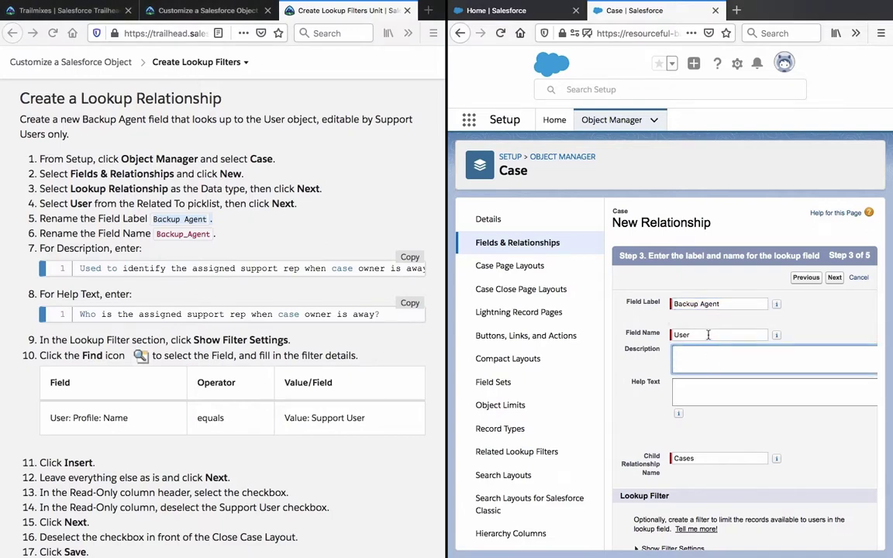
Replace the field name with Backup_Agent, copied from the instructions.
left_click(708, 334)
left_click(194, 232)
double_click(194, 234)
key("ctrl+c")
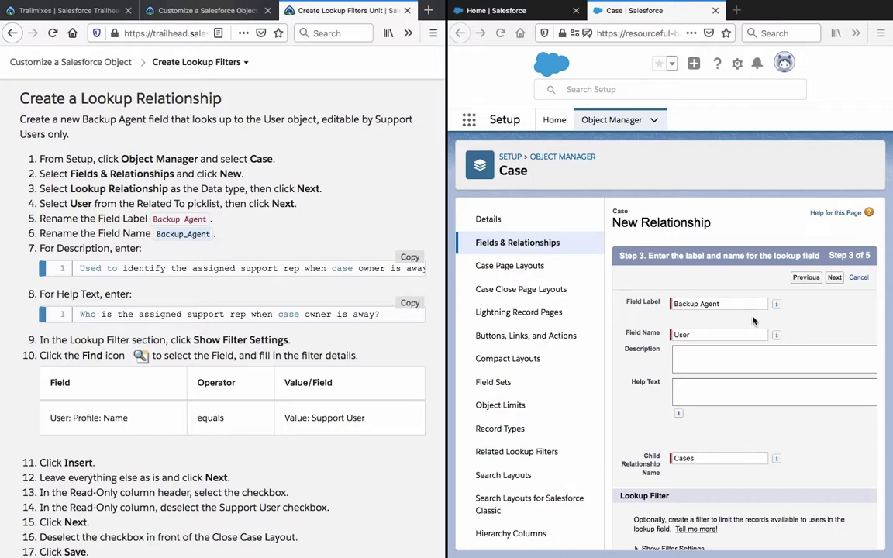
double_click(721, 335)
key("ctrl+v")
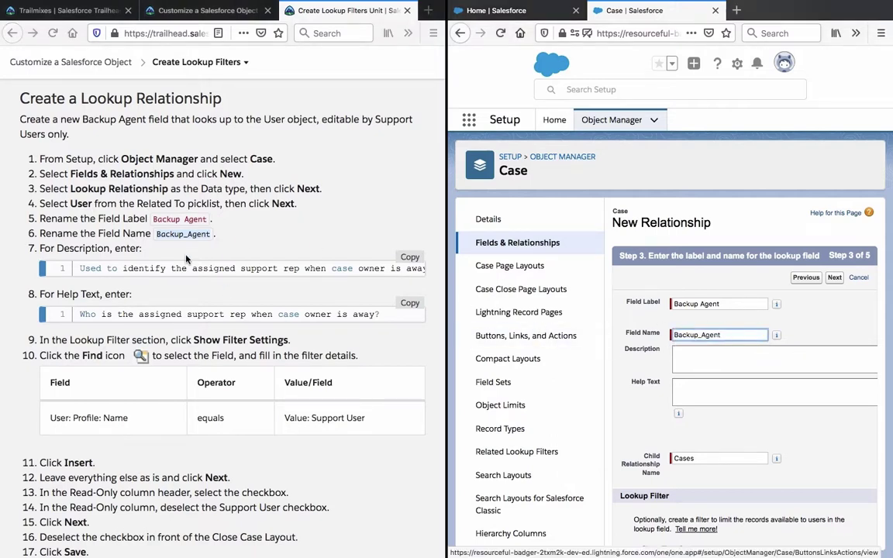
Copy the description "Used to identify the assigned support rep when case owner is away — for support use only." into the field's Description.
left_click(270, 268)
scroll(270, 268, "up", 1)
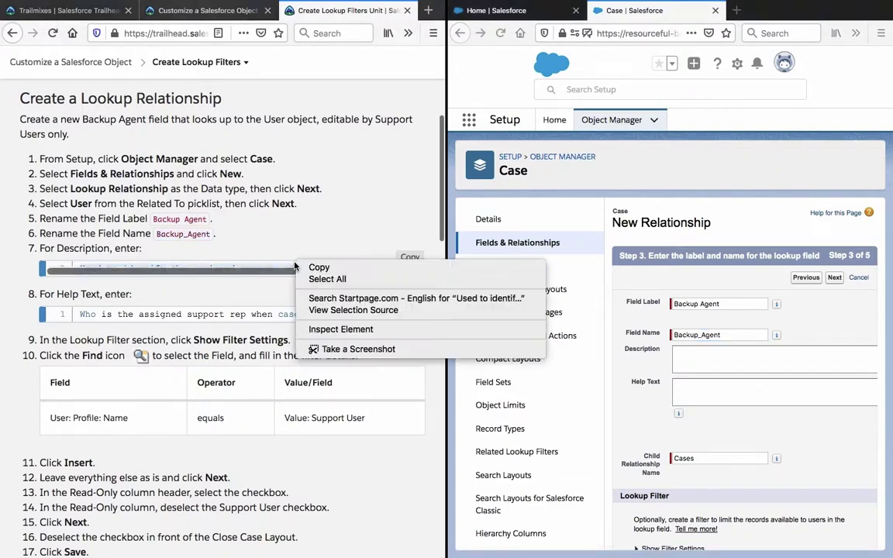
right_click(295, 266)
left_click(308, 273)
left_click(699, 349)
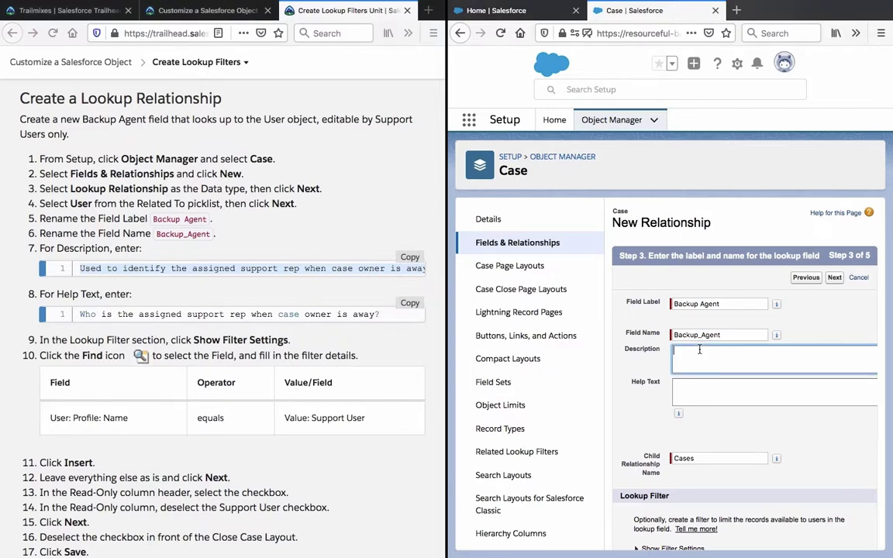
key("ctrl+v")
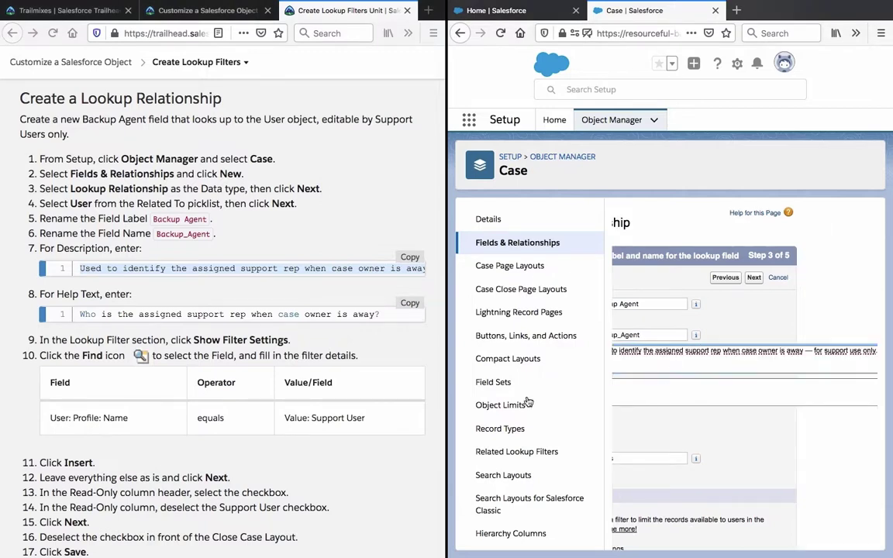
Copy the help text "Who is the assigned support rep when case owner is away?" into the field's Help Text.
left_click(290, 279)
left_click(402, 304)
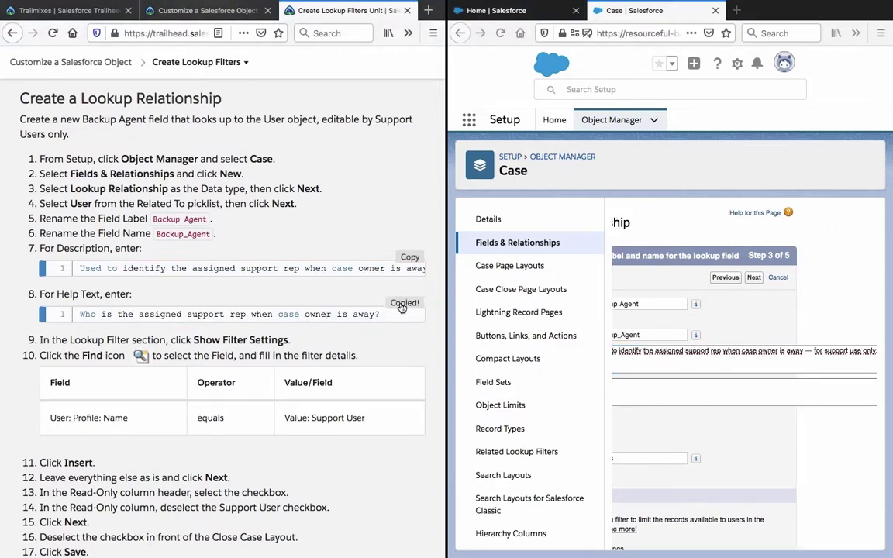
left_click(646, 391)
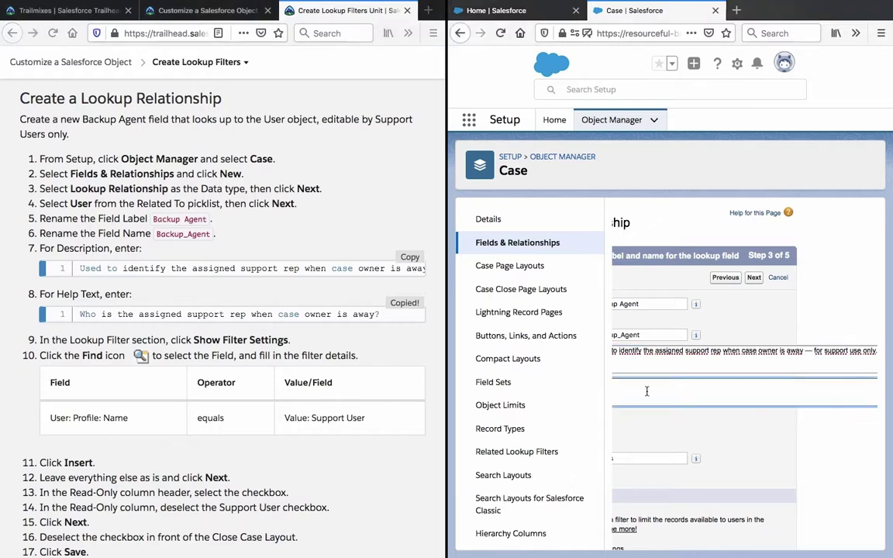
key("ctrl+v")
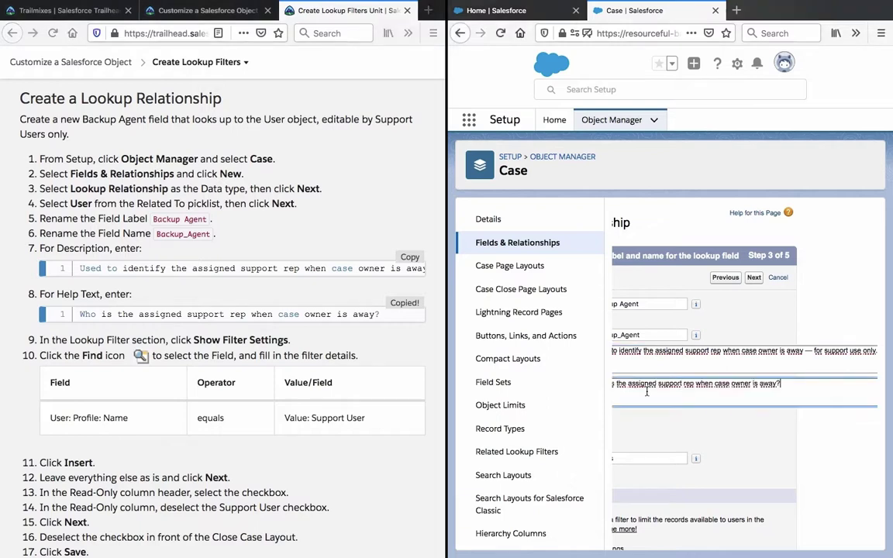
Show the filter settings in the Lookup Filter section of the new relationship.
left_click(369, 355)
triple_click(281, 339)
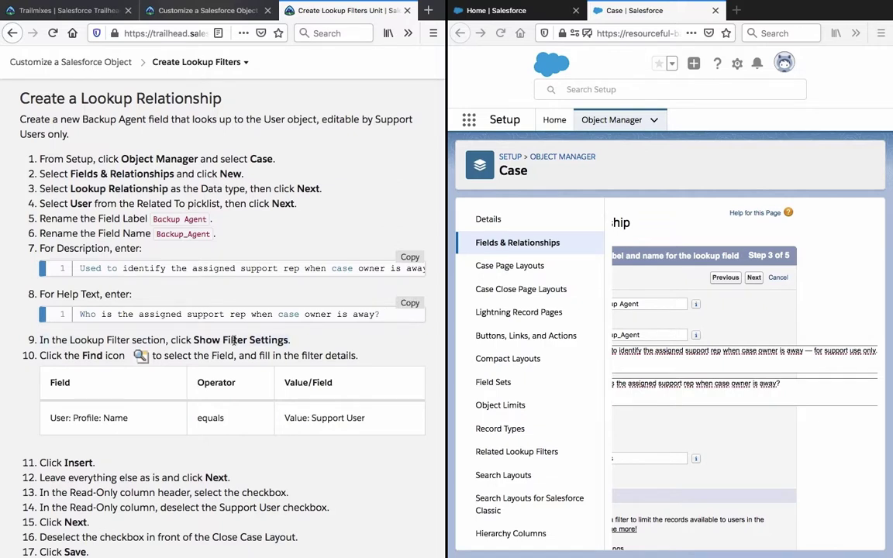
left_click(781, 320)
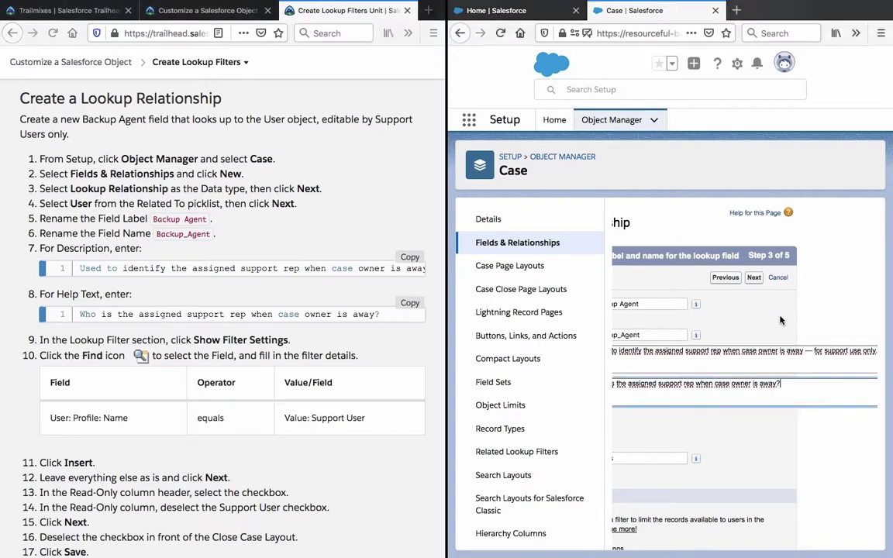
scroll(635, 371, "down", 1)
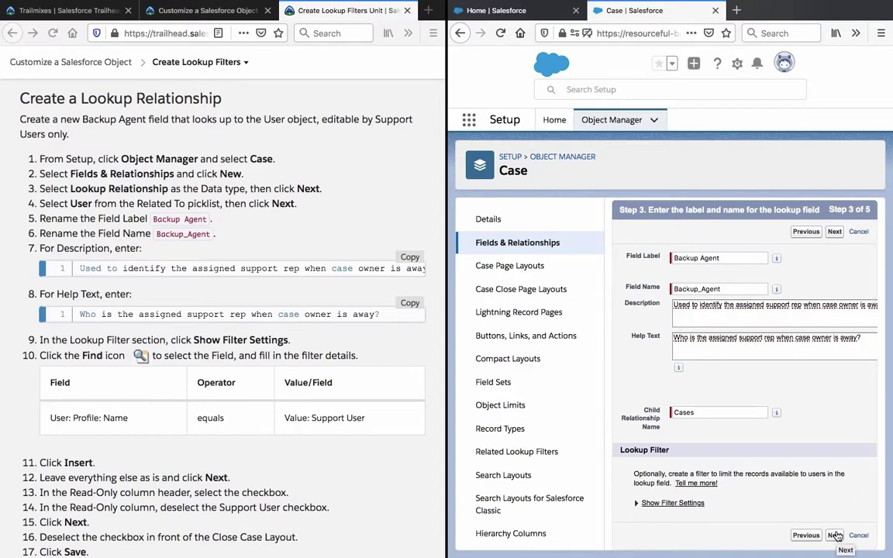
left_click(685, 505)
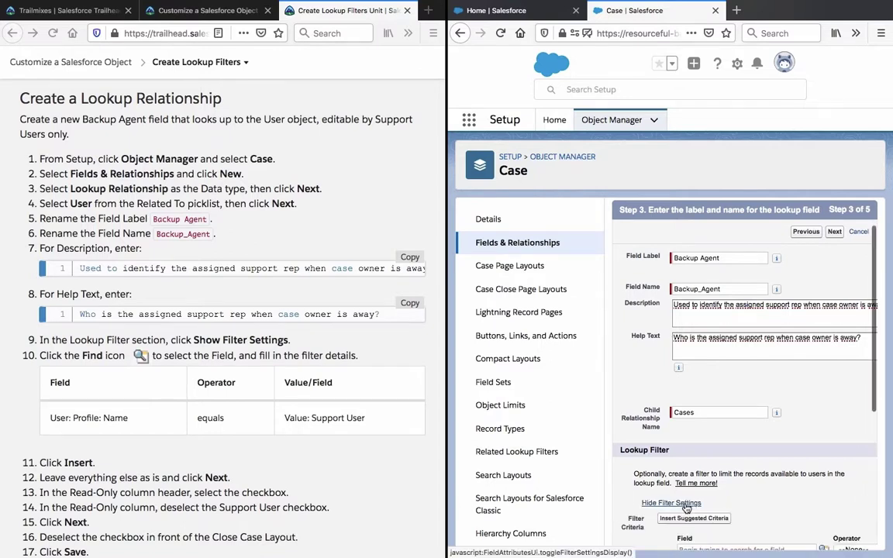
scroll(666, 351, "down", 3)
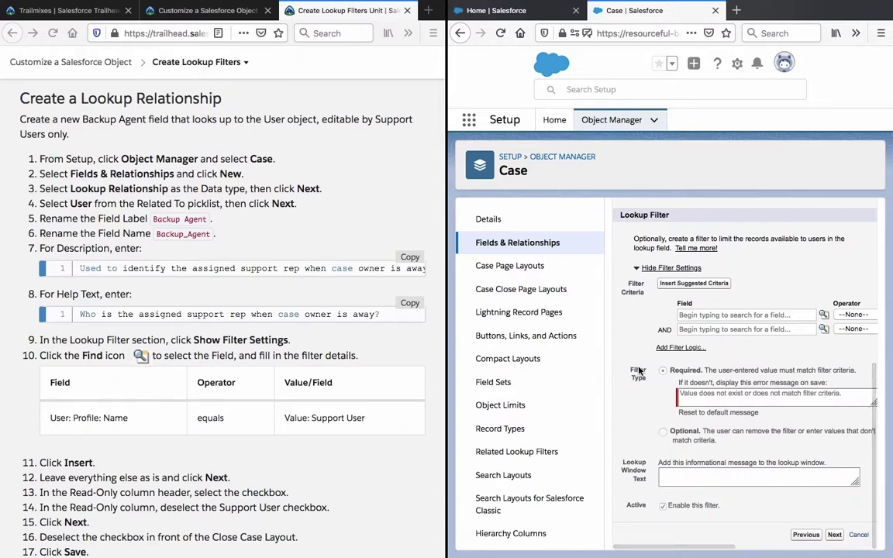
left_click(115, 418)
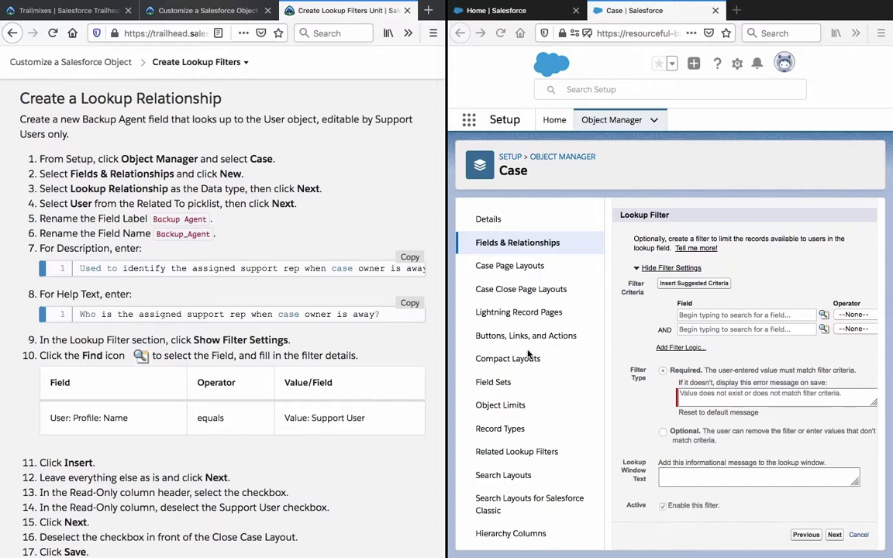
triple_click(86, 423)
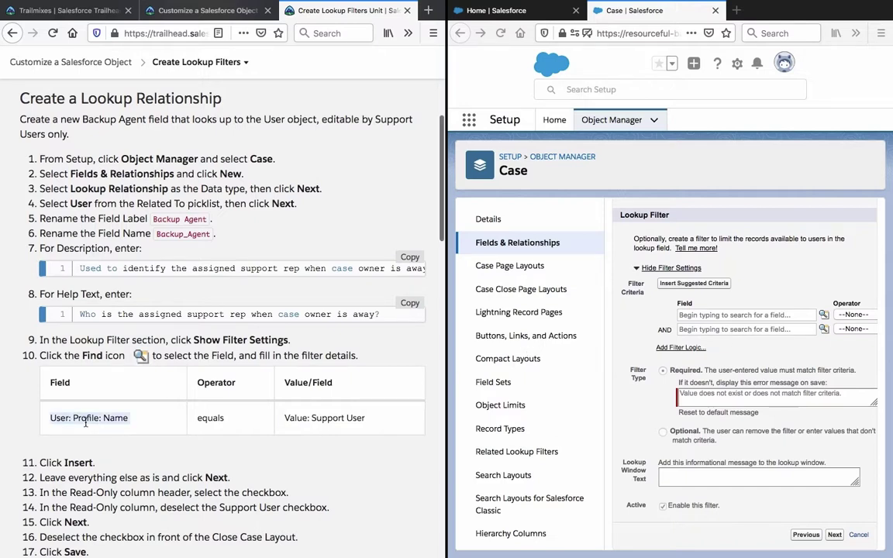
right_click(86, 422)
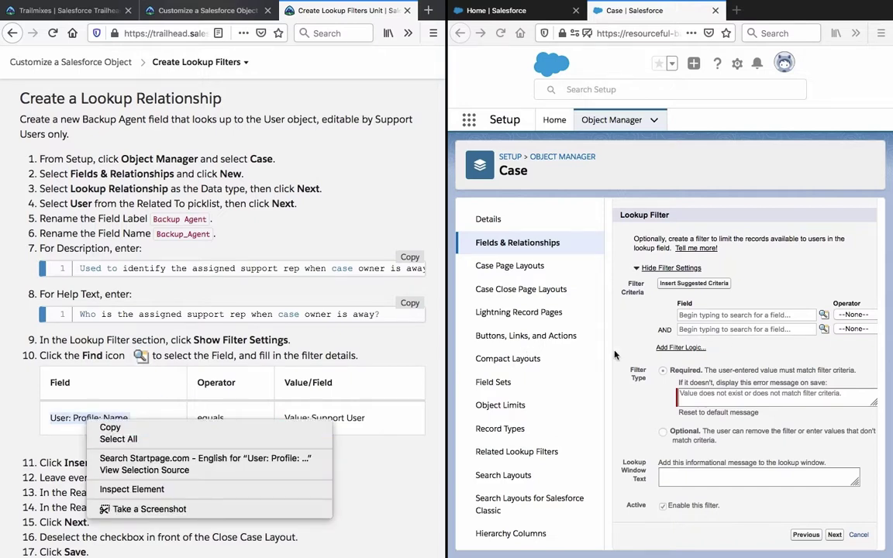
left_click(317, 440)
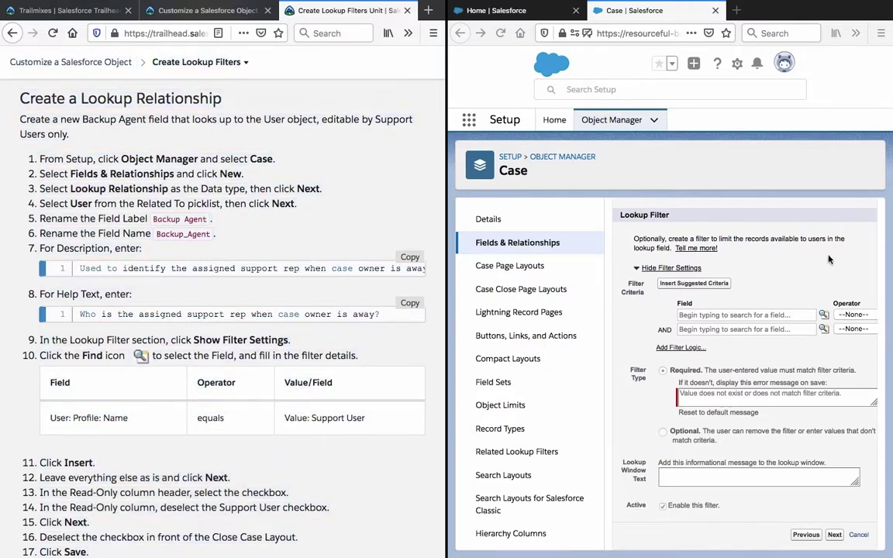
Insert User > Profile > Name as the field of the first lookup filter criterion.
scroll(827, 260, "right", 5)
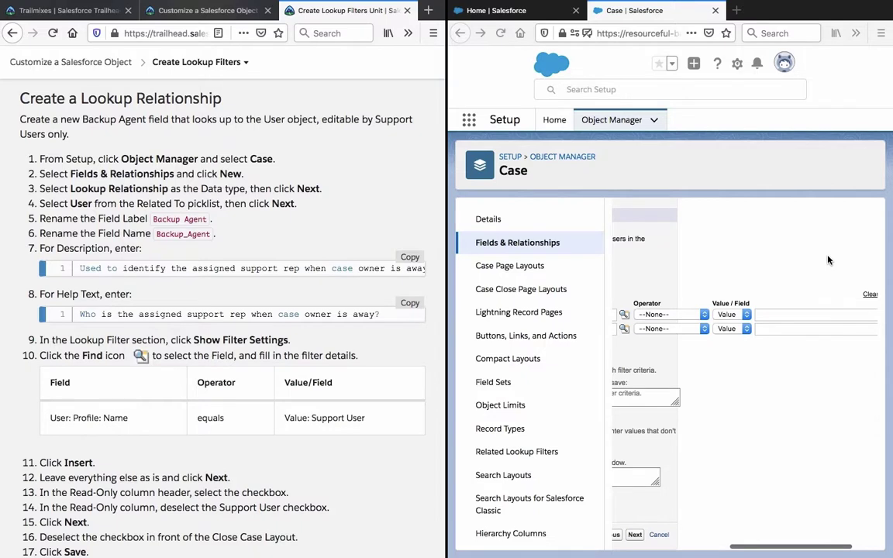
scroll(828, 260, "left", 5)
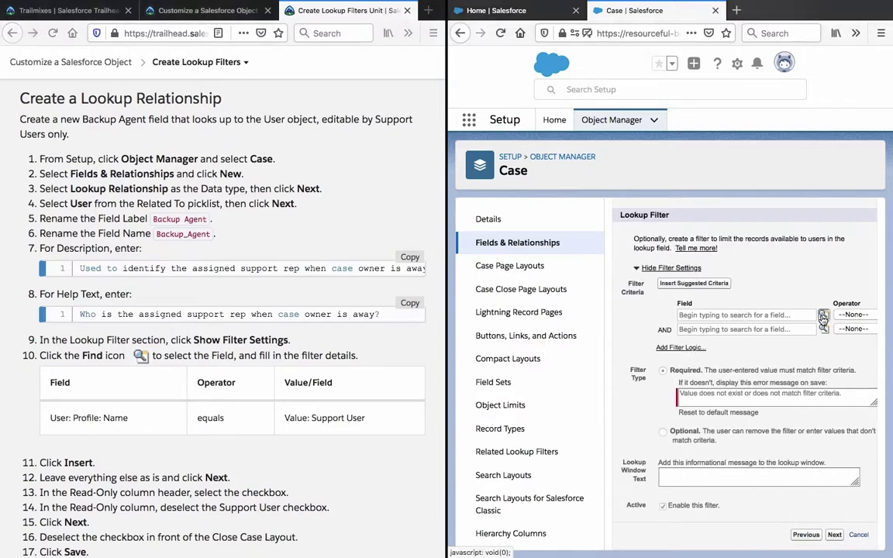
left_click(823, 317)
left_click(655, 338)
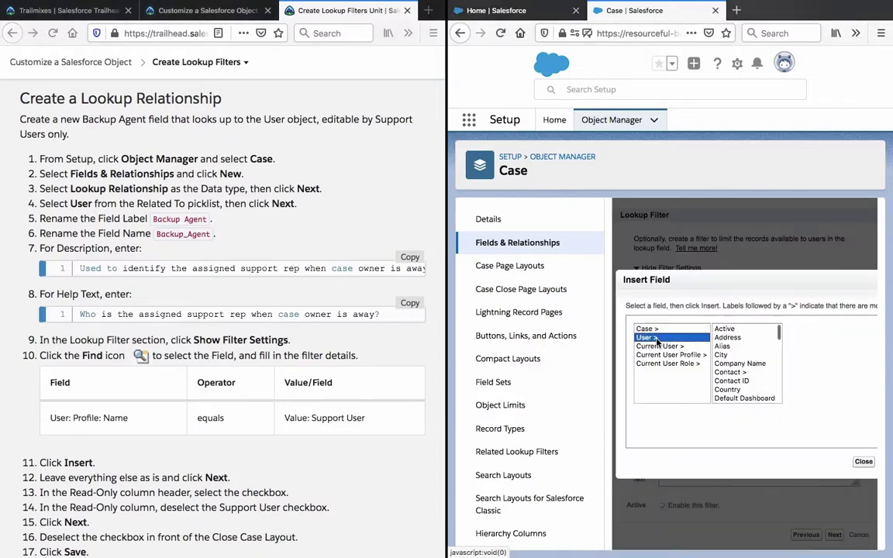
scroll(763, 346, "down", 10)
scroll(764, 345, "up", 2)
scroll(763, 346, "up", 1)
left_click(733, 356)
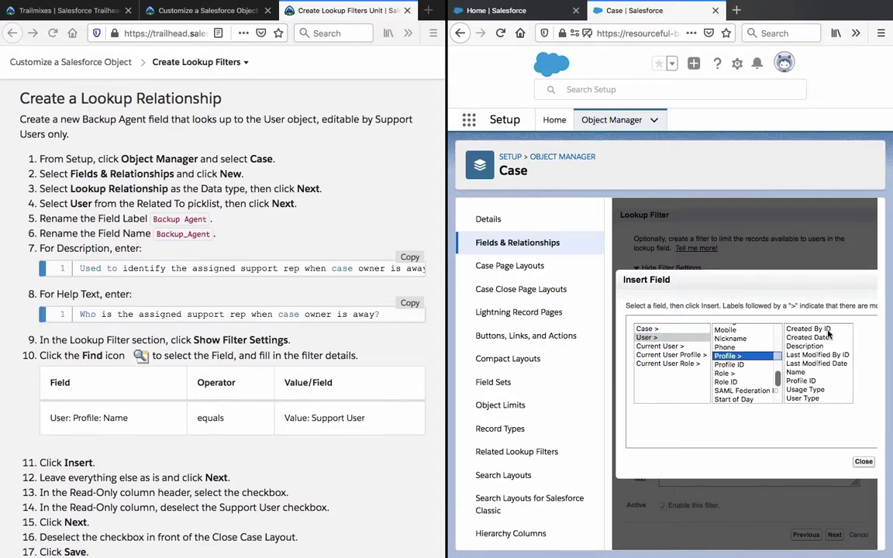
left_click(813, 379)
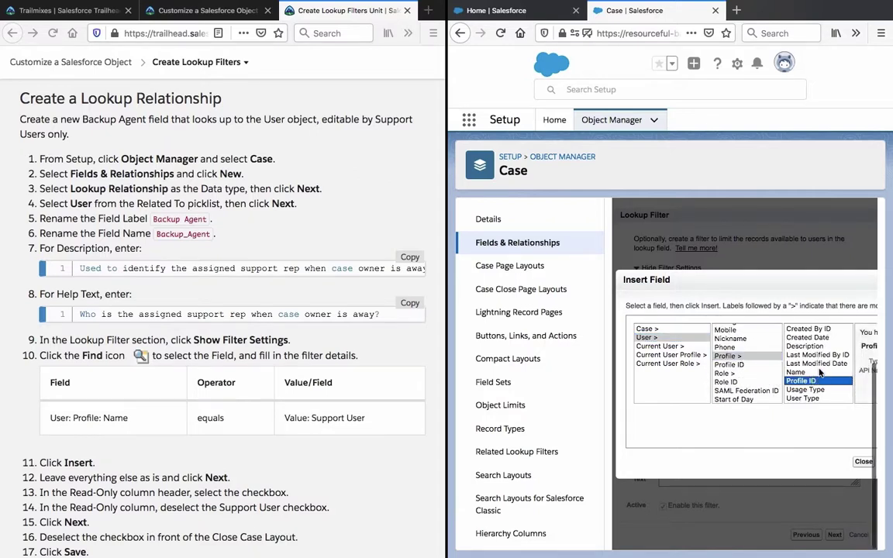
left_click(819, 372)
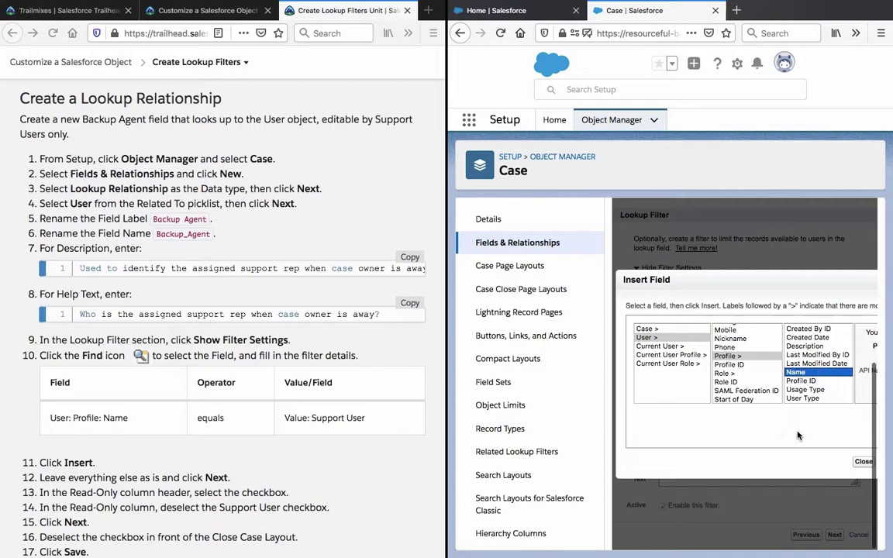
left_click_drag(448, 411, 322, 411)
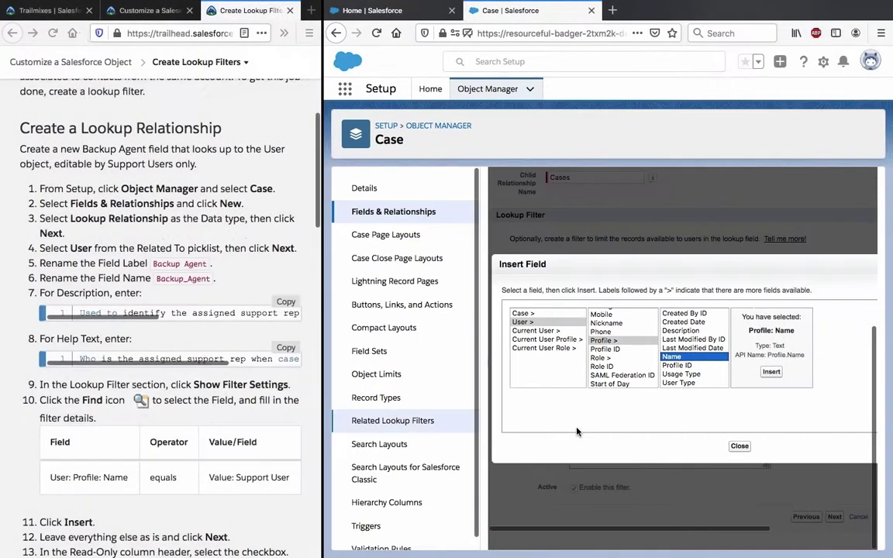
left_click(773, 371)
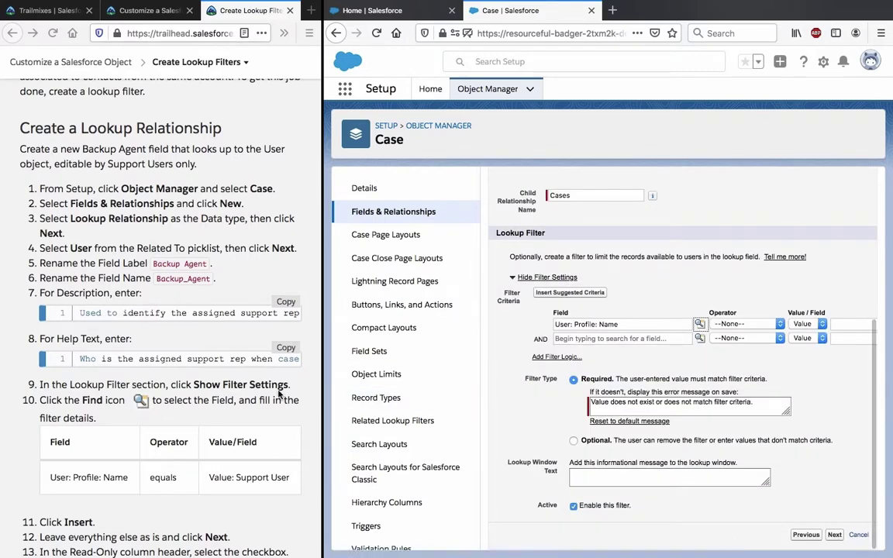
Set the first filter criterion's operator to equals and its value to Support User.
scroll(245, 432, "down", 3)
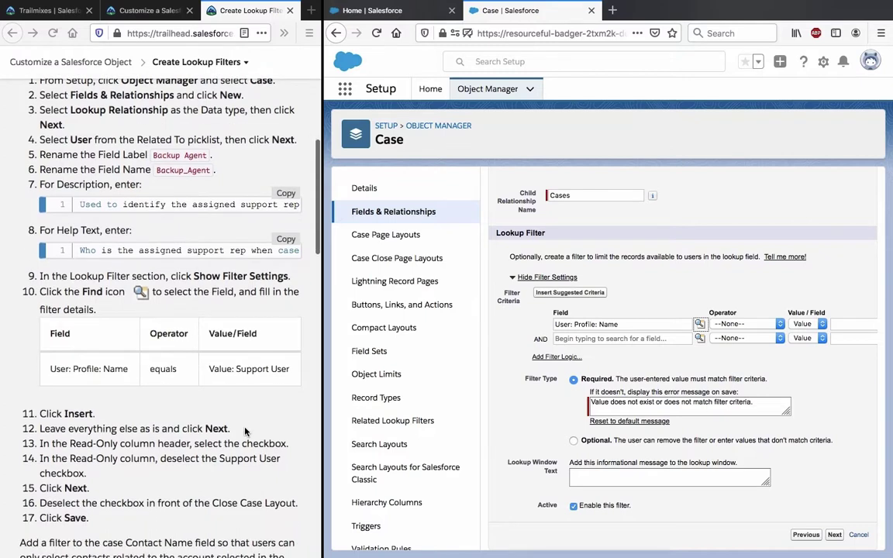
left_click(740, 324)
left_click(736, 335)
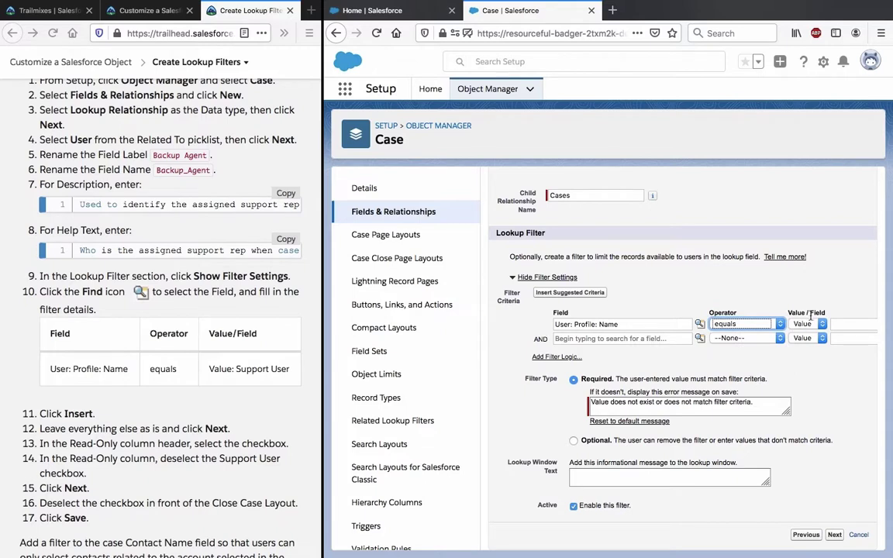
left_click(850, 324)
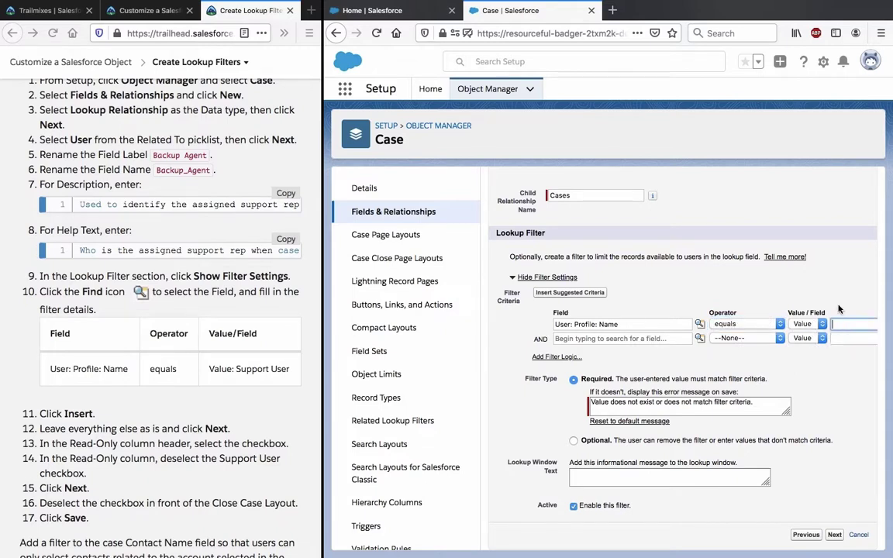
scroll(816, 258, "right", 3)
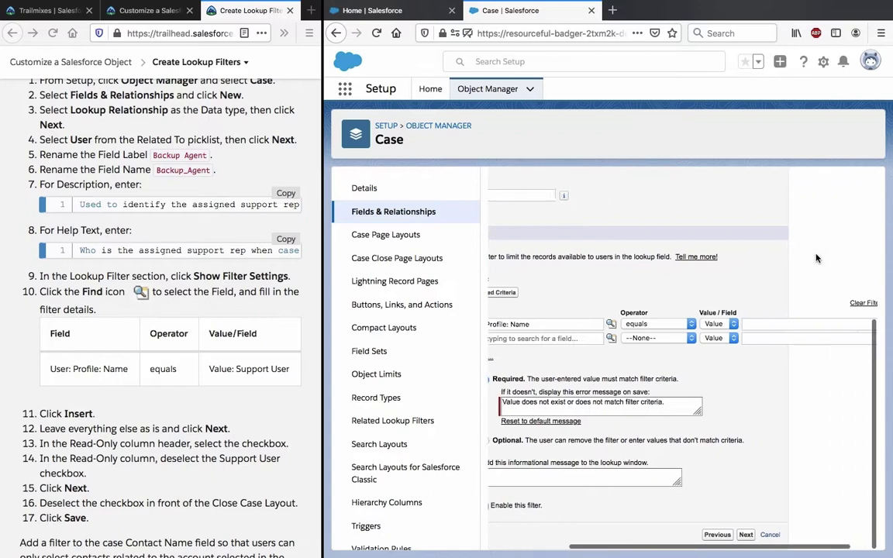
left_click(811, 325)
type("S")
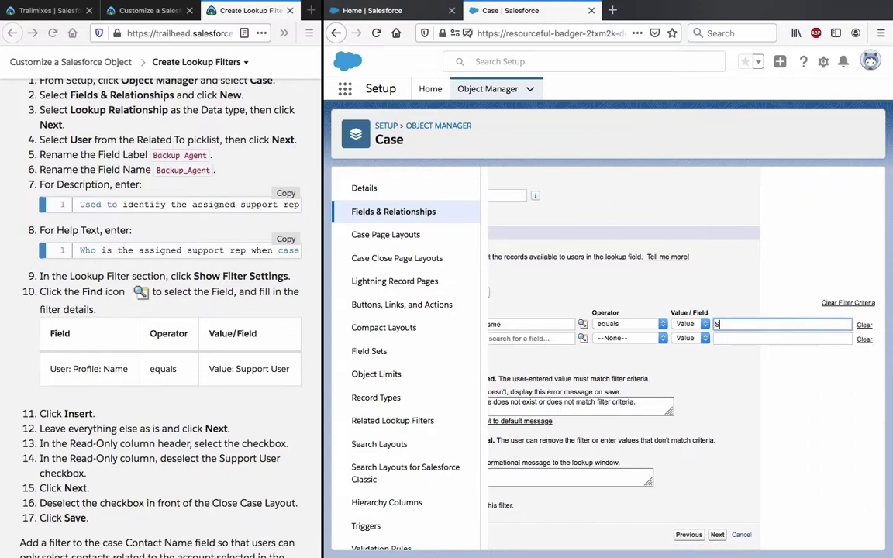
type("uppoe")
type("rt Us")
type("er")
scroll(729, 470, "left", 2)
scroll(729, 470, "left", 4)
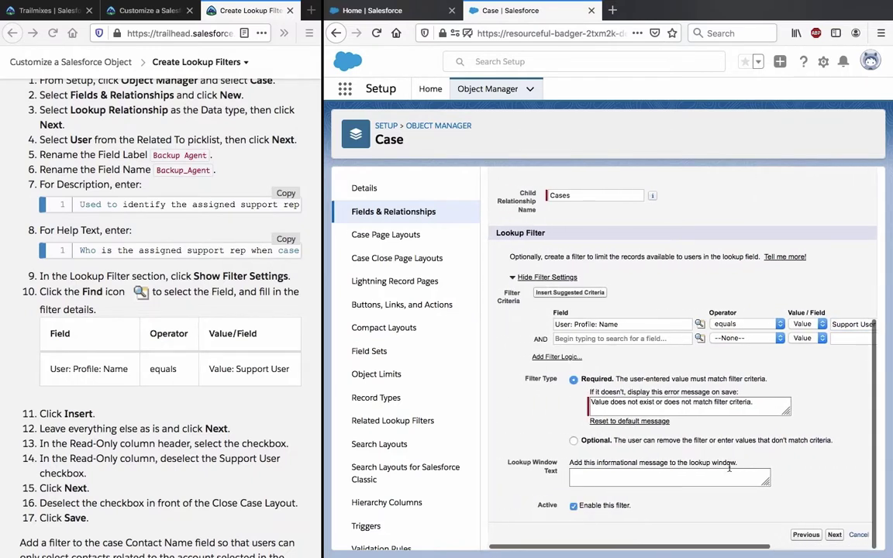
scroll(728, 469, "right", 6)
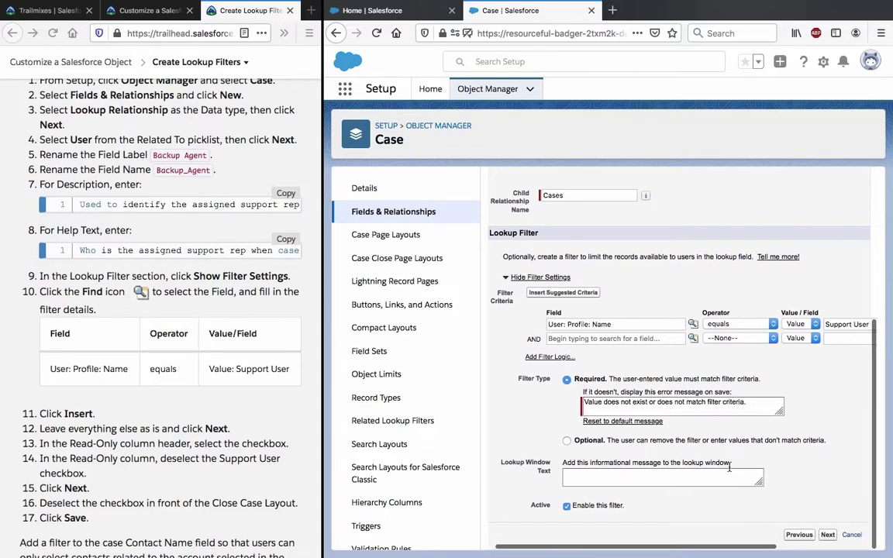
scroll(729, 470, "left", 6)
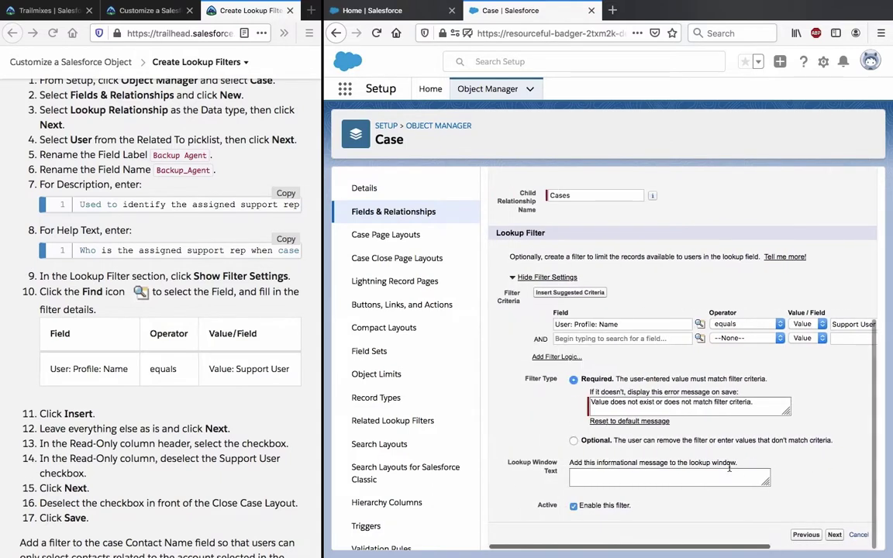
Review the suggested filter criteria for the lookup and close them without inserting any.
left_click(568, 292)
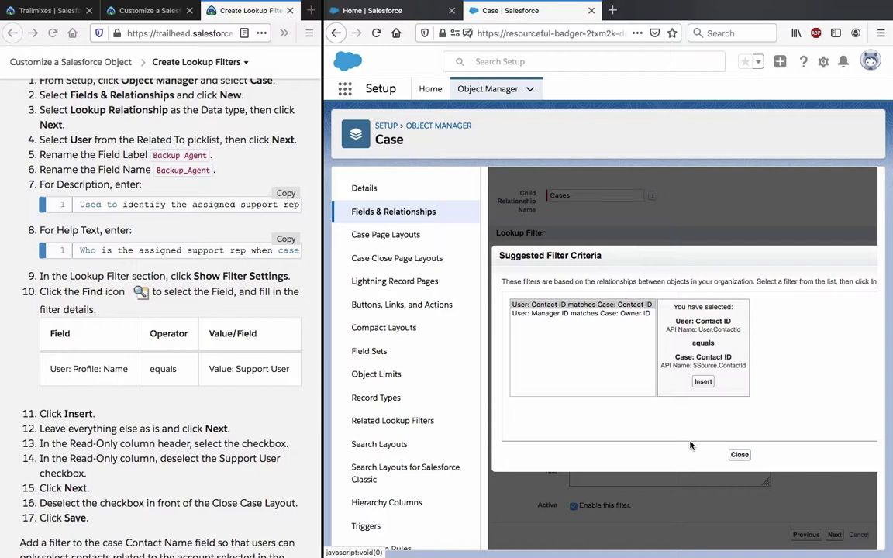
left_click(740, 455)
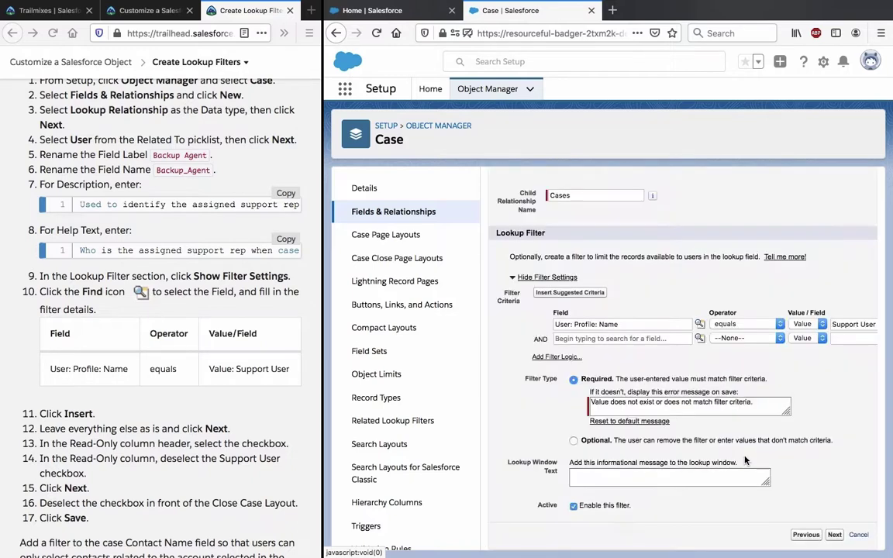
scroll(792, 378, "right", 3)
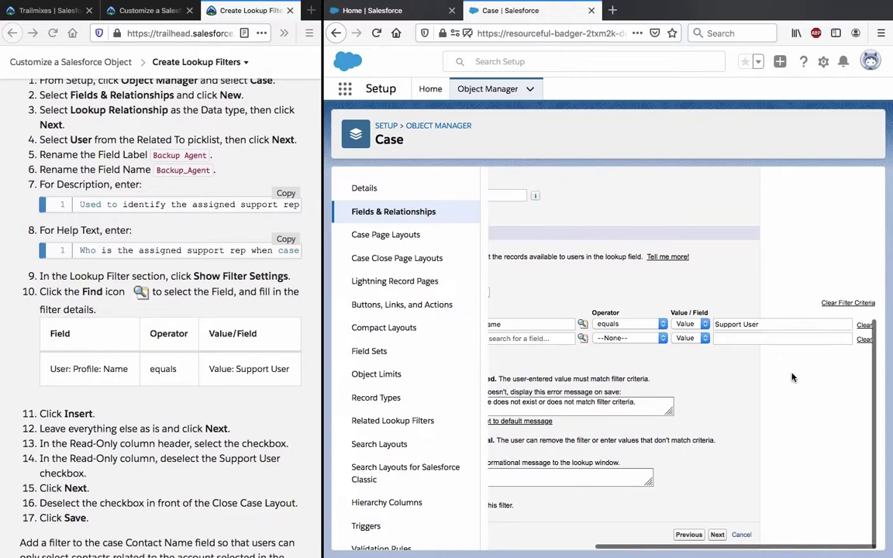
scroll(792, 377, "left", 3)
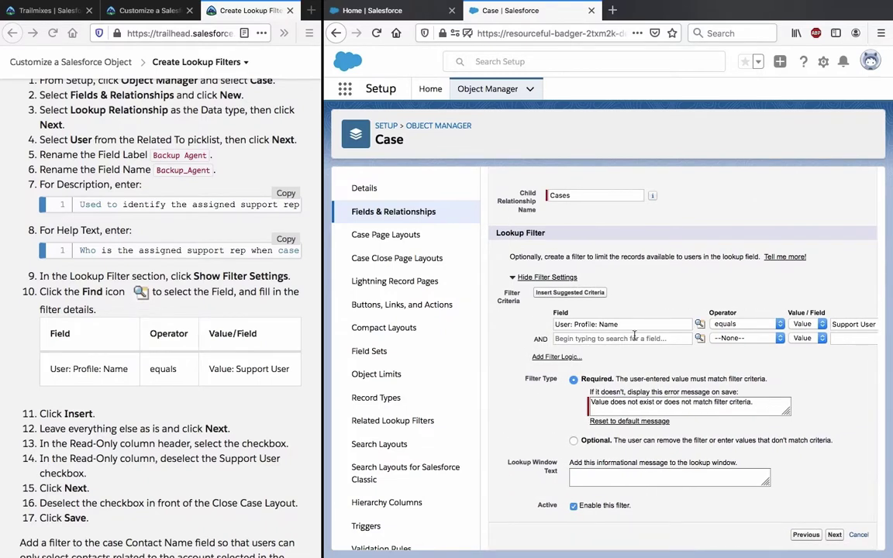
left_click(582, 294)
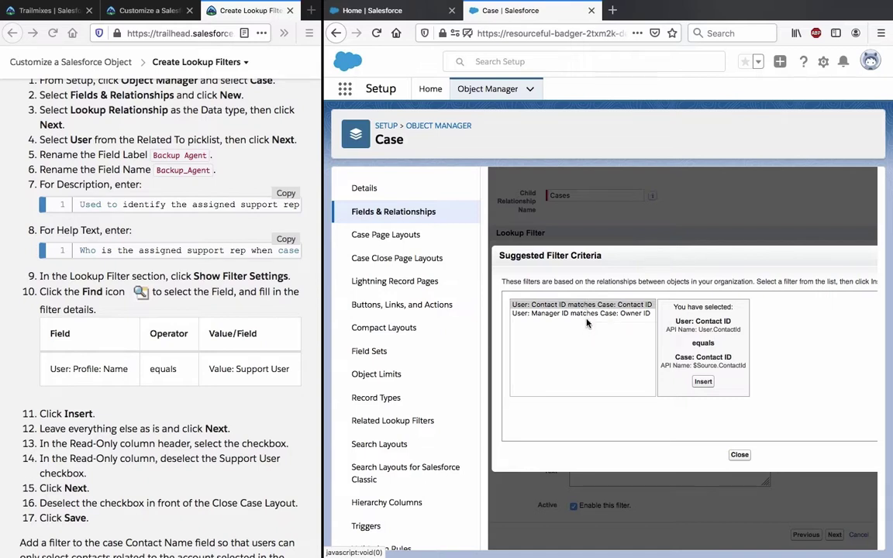
left_click(741, 457)
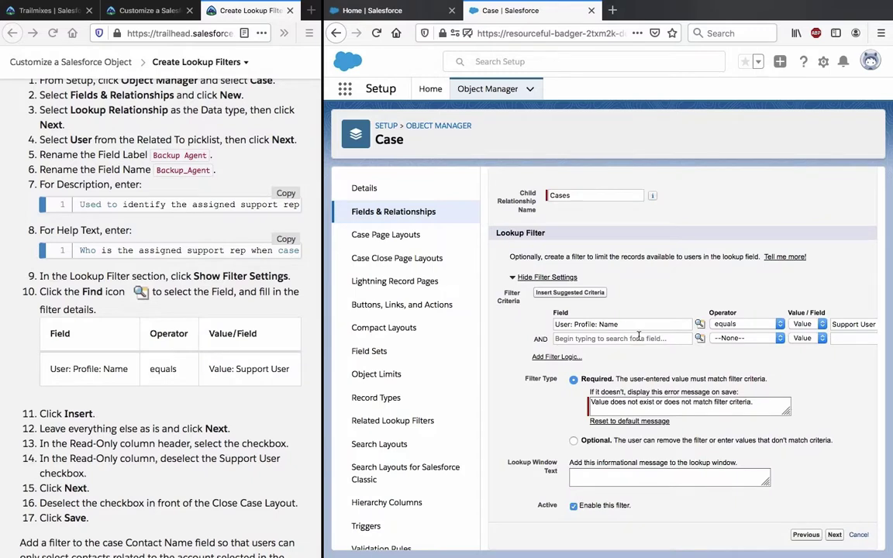
left_click(595, 292)
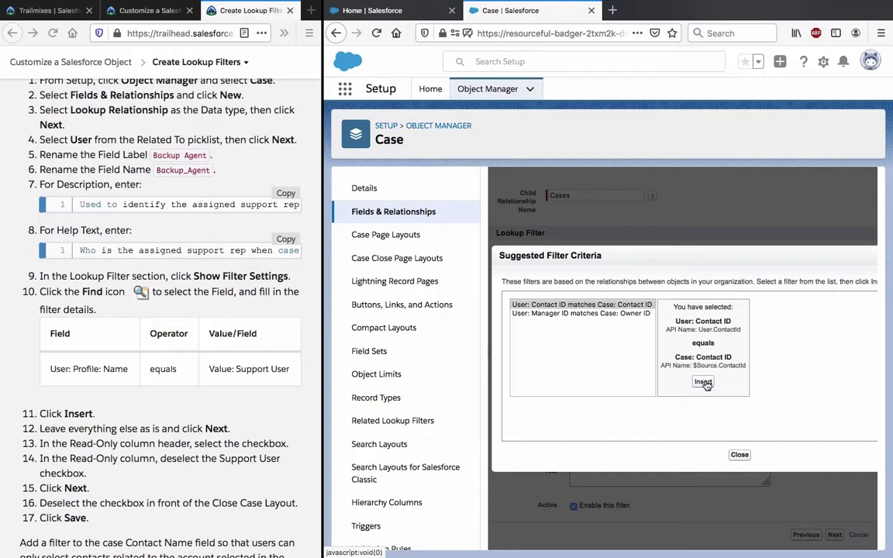
left_click(740, 455)
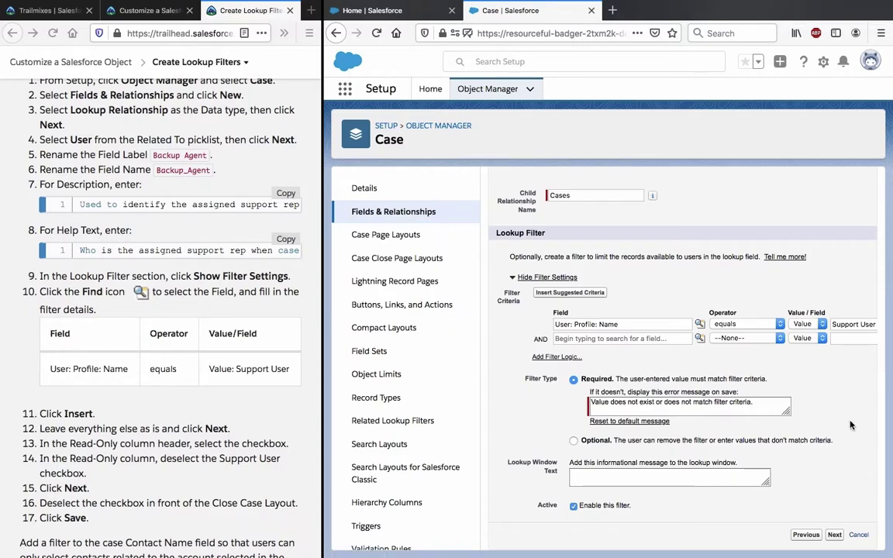
Continue to field-level security and make the Backup Agent field read-only for every profile except Support User, accepting the settings.
scroll(850, 411, "right", 3)
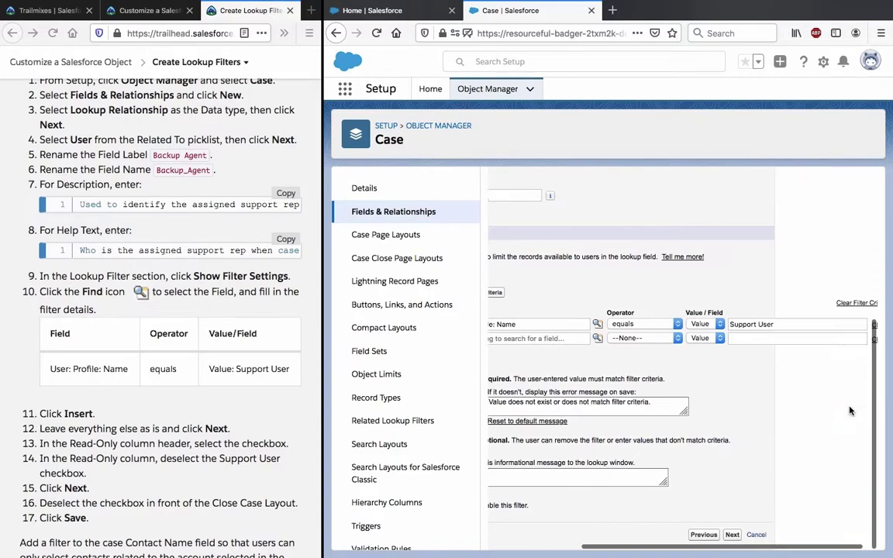
left_click(768, 537)
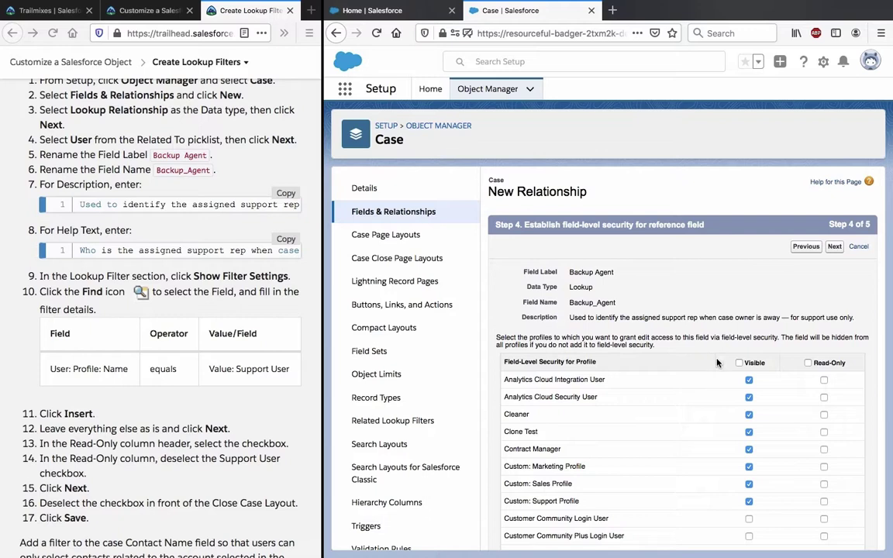
left_click(738, 363)
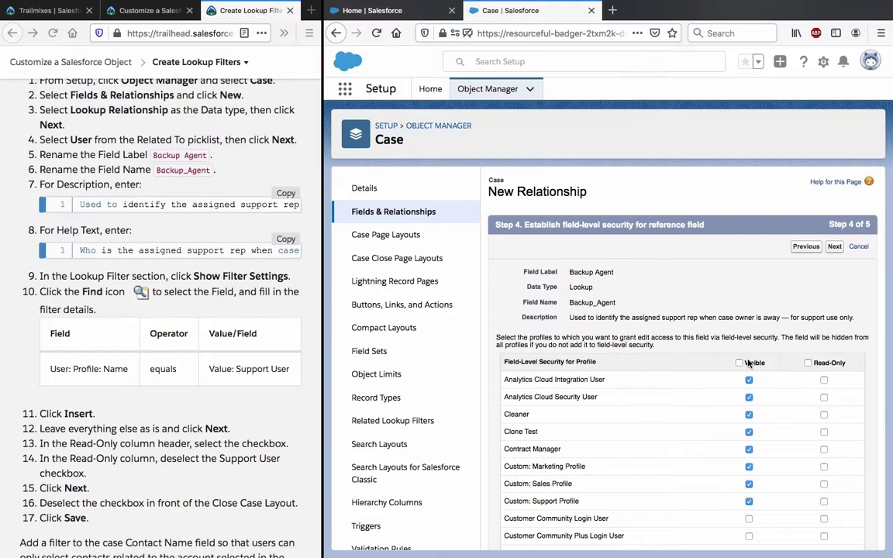
left_click(808, 363)
scroll(837, 440, "down", 5)
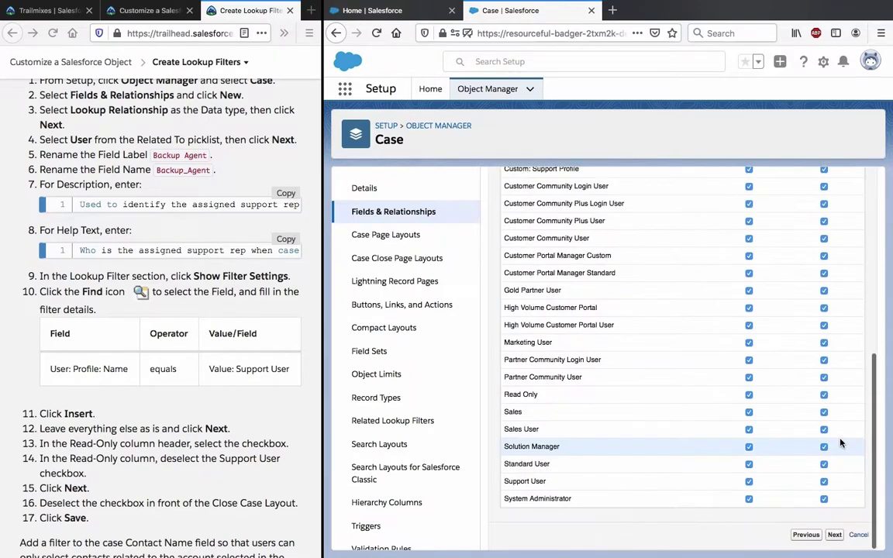
left_click(823, 482)
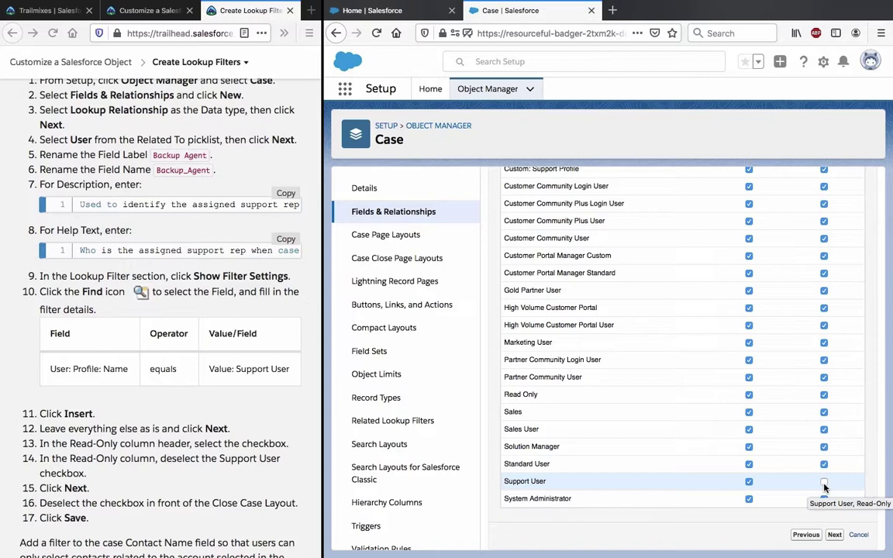
left_click(834, 535)
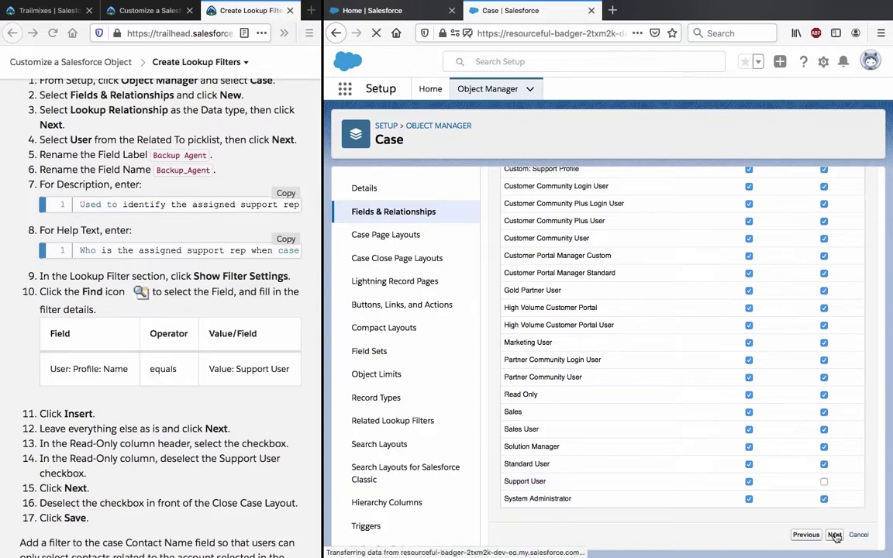
Finish the page layout step by saving the new Backup Agent field on the Case object.
left_click(832, 486)
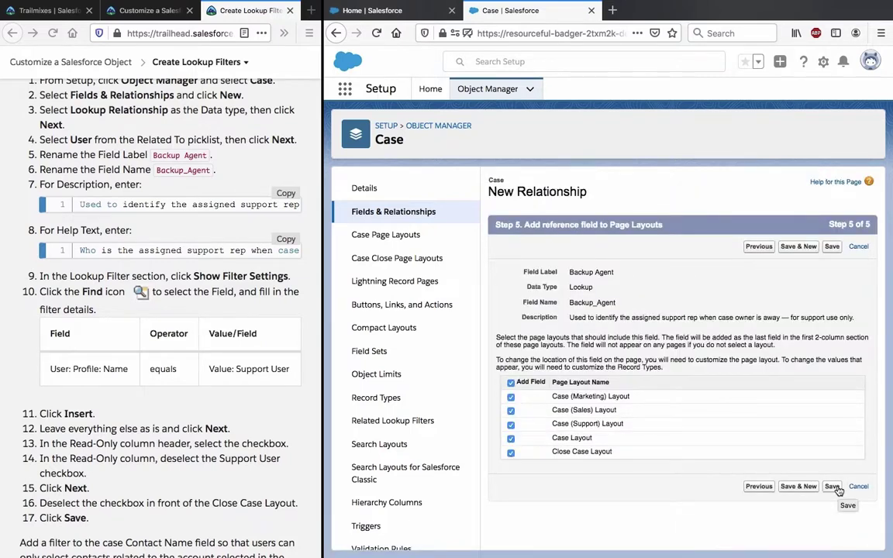
scroll(281, 434, "down", 5)
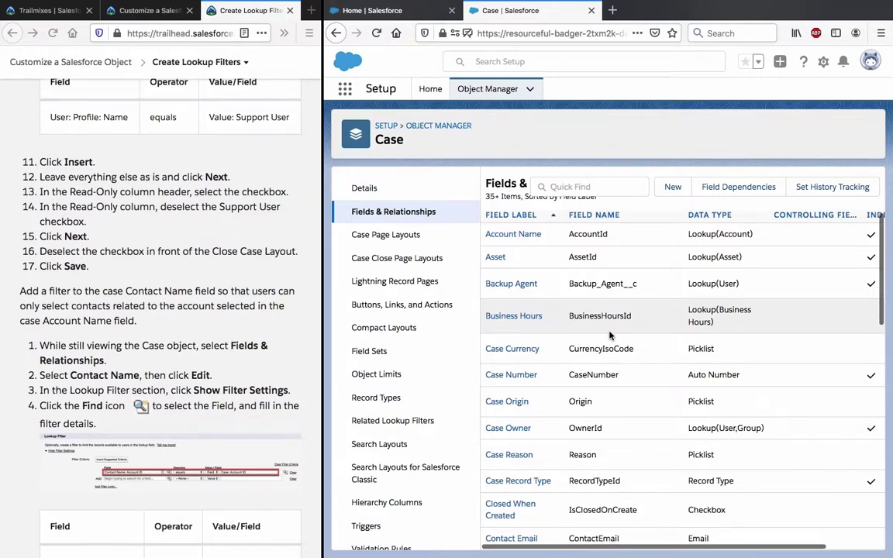
Open the Case object's Contact Name field for editing.
scroll(610, 335, "down", 2)
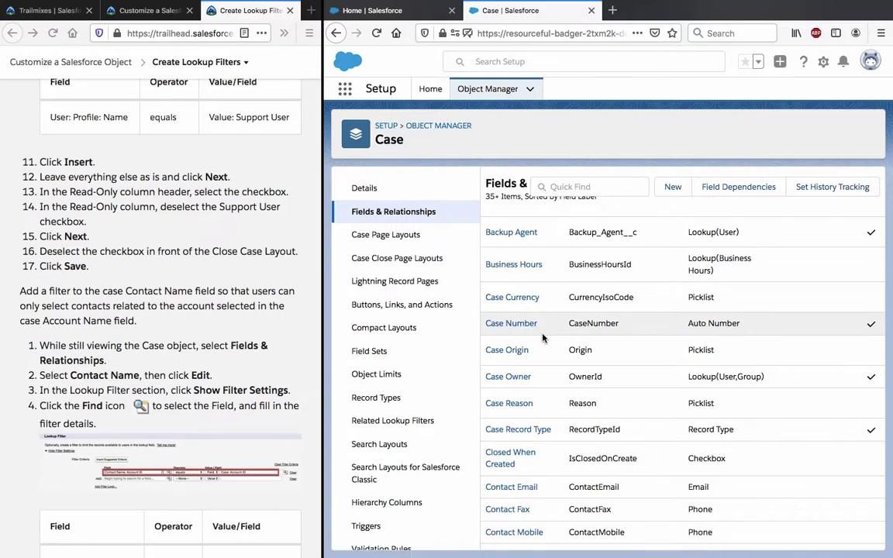
scroll(542, 337, "up", 1)
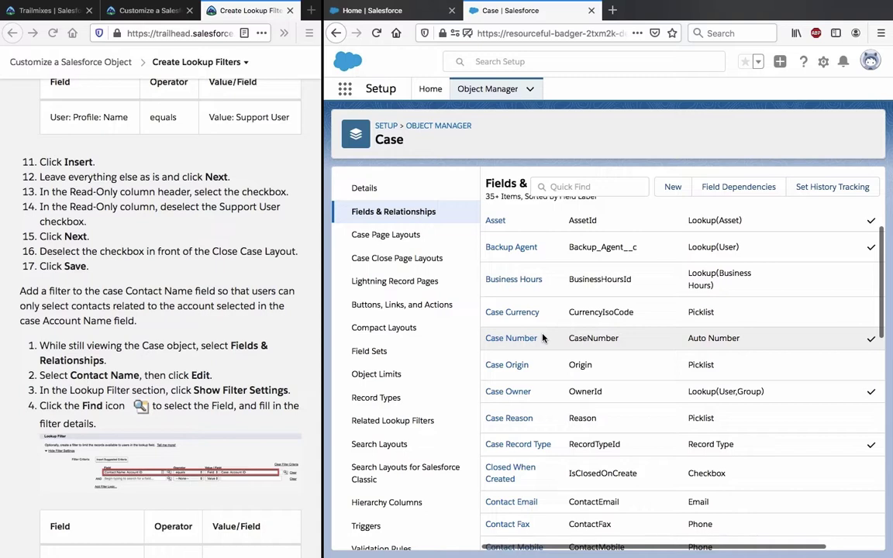
scroll(542, 337, "up", 3)
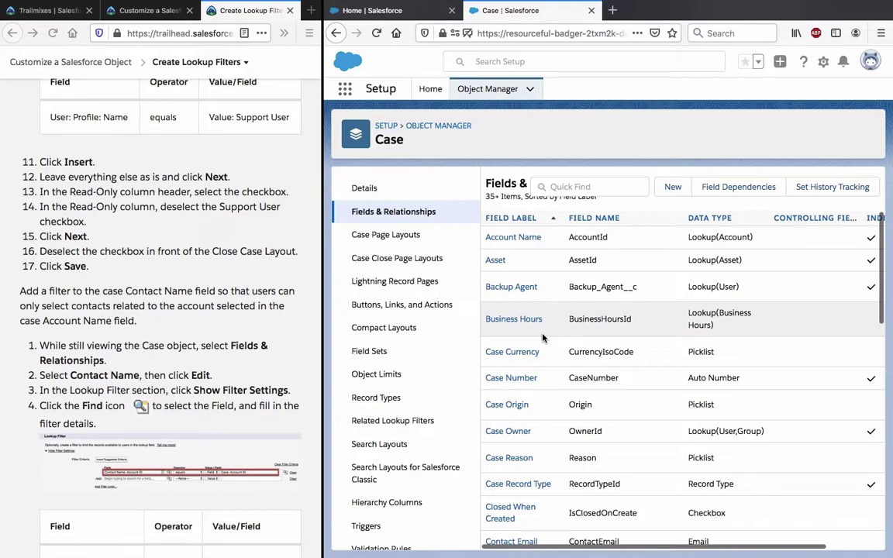
scroll(543, 337, "down", 2)
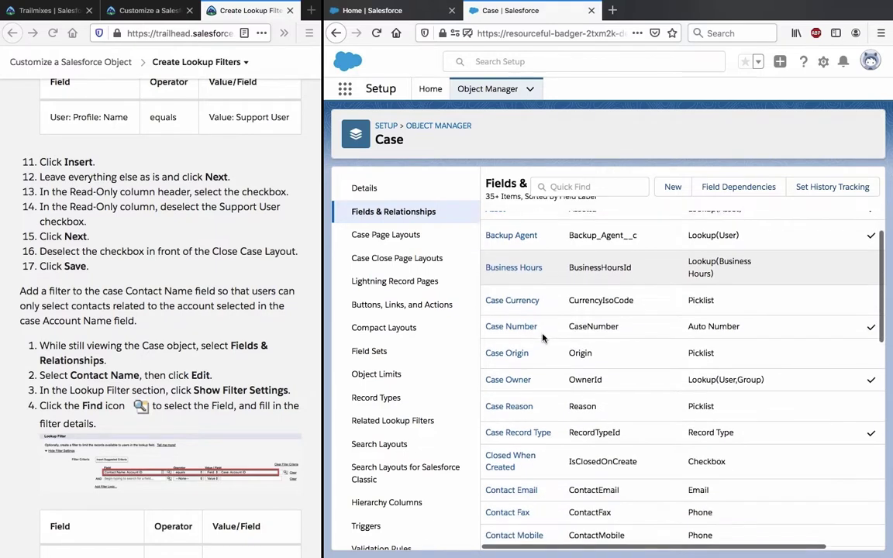
scroll(542, 337, "down", 2)
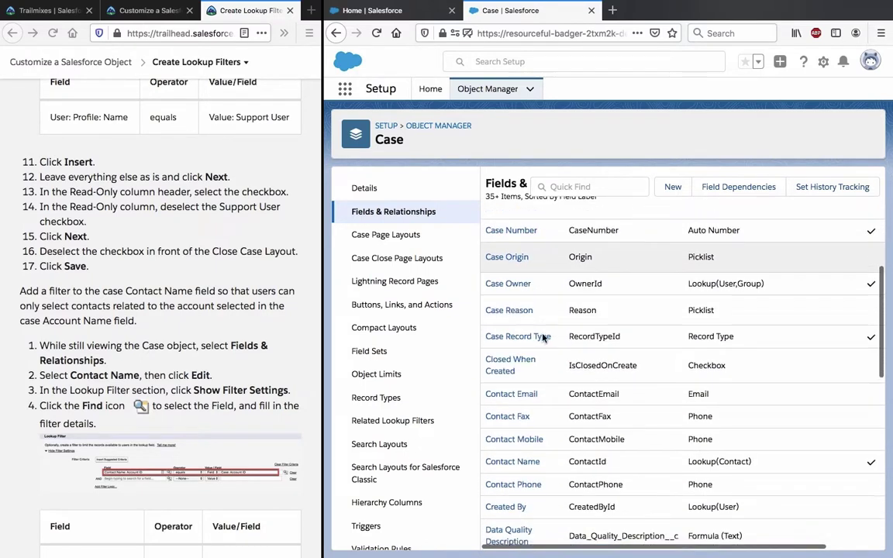
left_click(515, 463)
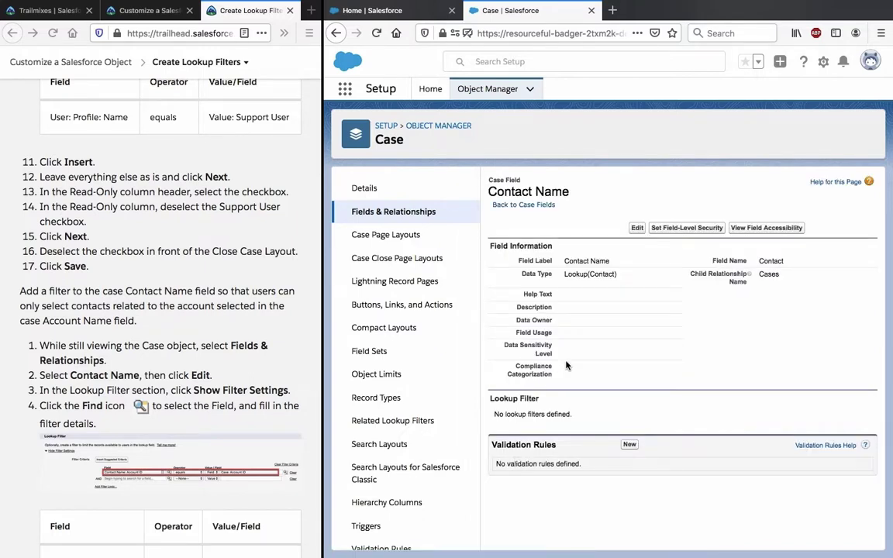
left_click(637, 228)
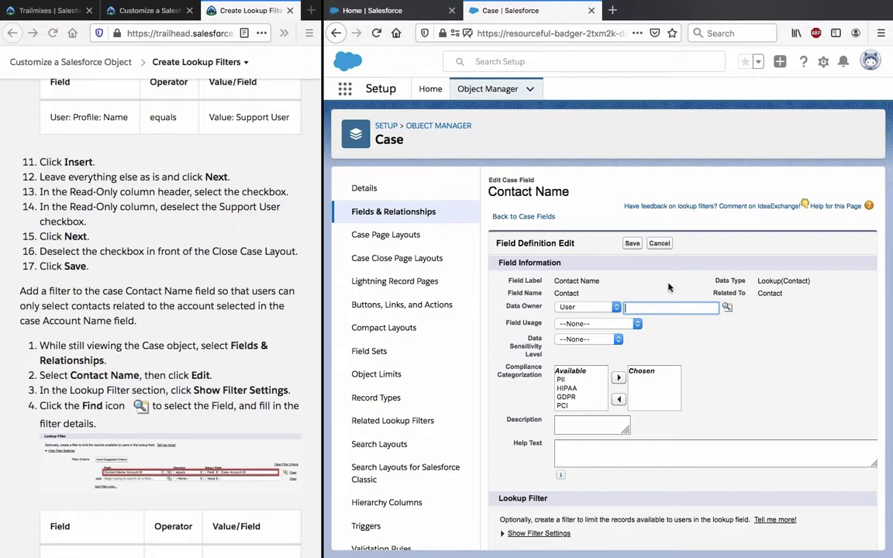
Show the Contact Name field's lookup filter settings and read the filter details required by the Trailhead instructions.
scroll(669, 287, "down", 1)
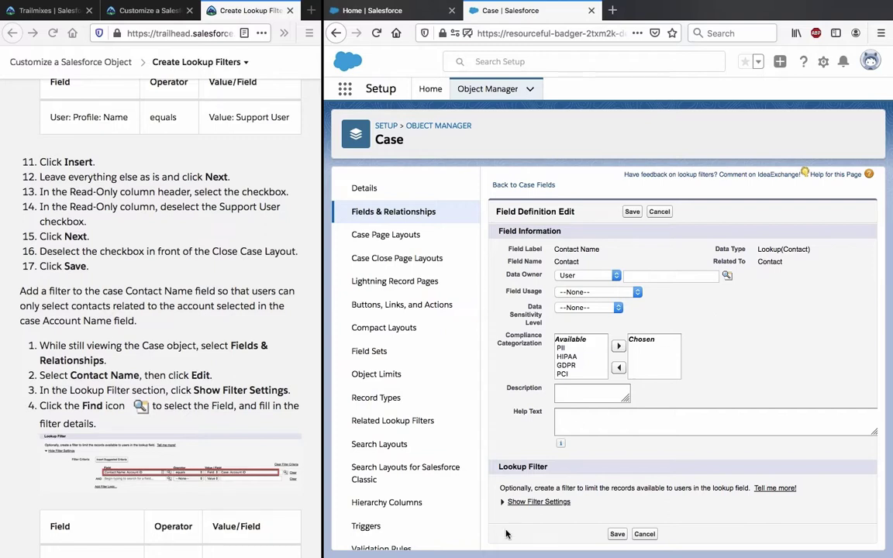
left_click(541, 503)
scroll(541, 504, "down", 5)
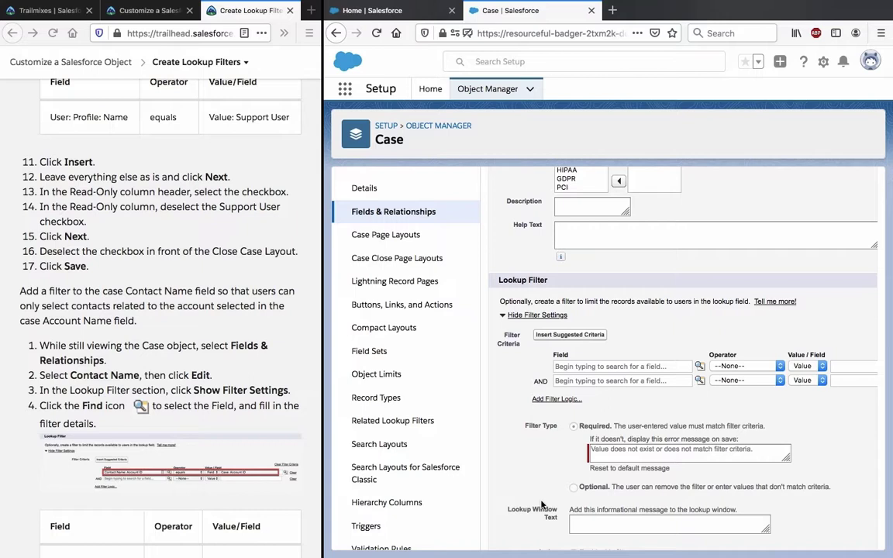
scroll(250, 428, "down", 2)
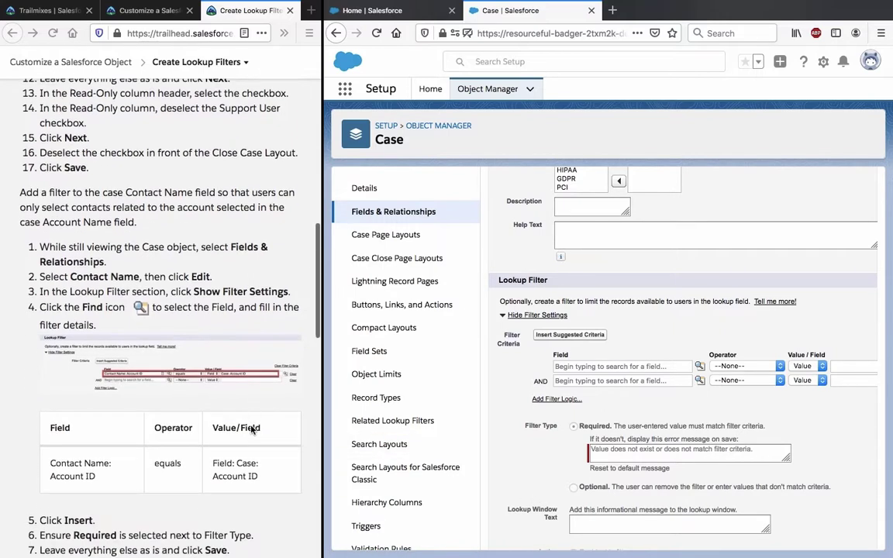
scroll(250, 429, "down", 1)
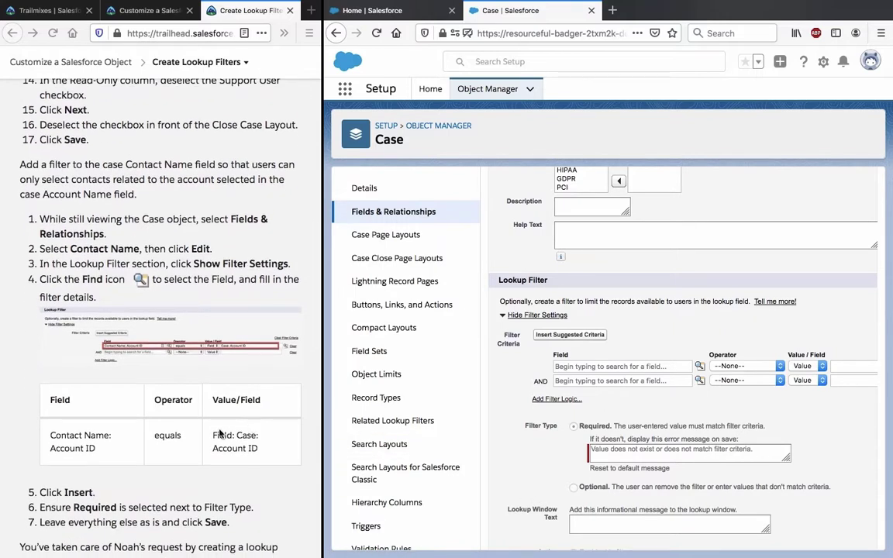
left_click(220, 434)
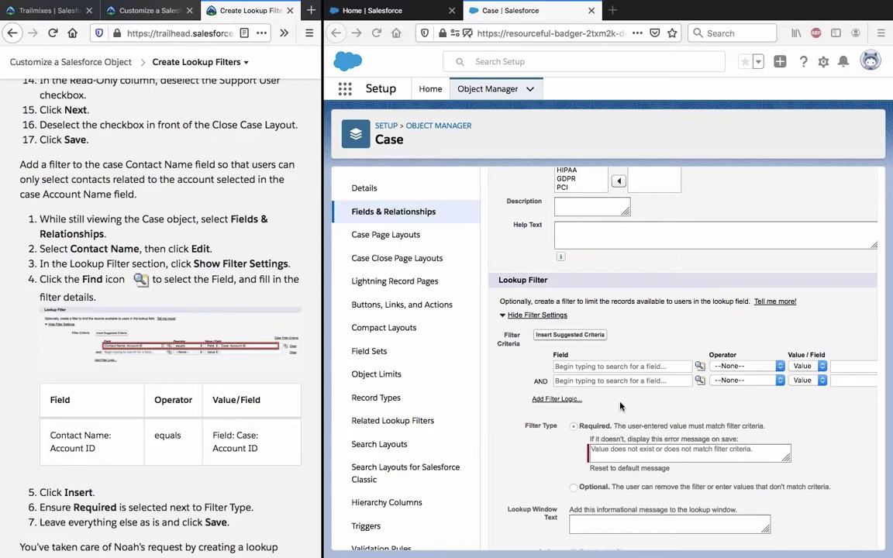
Insert Contact Name > Account ID as the field of the first lookup filter criterion.
left_click(698, 368)
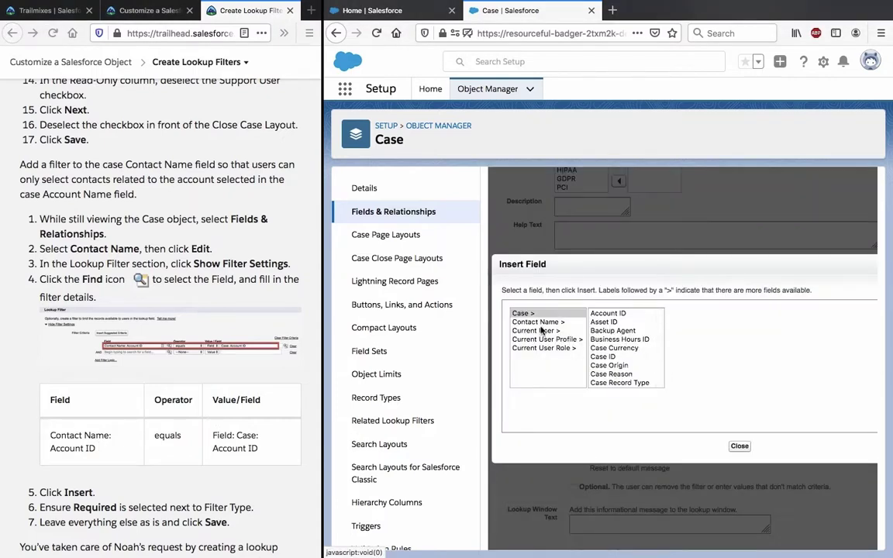
left_click(611, 315)
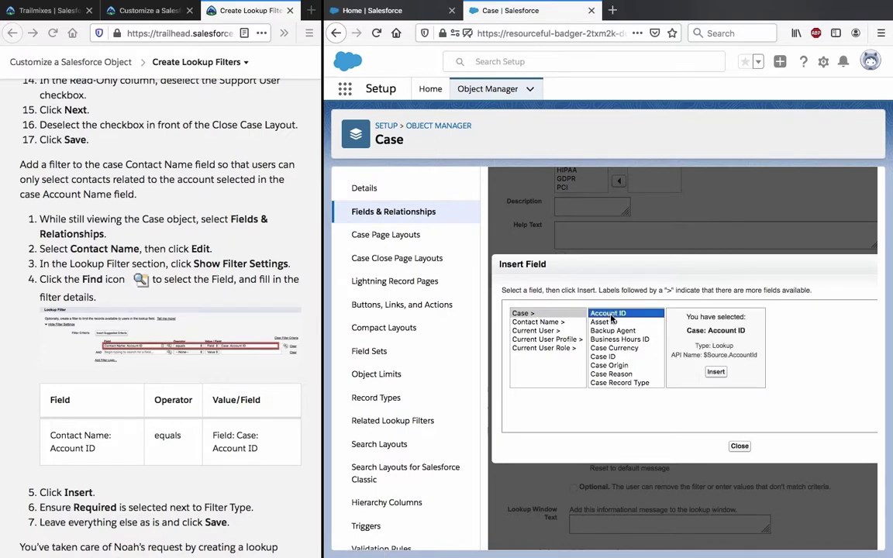
left_click(546, 324)
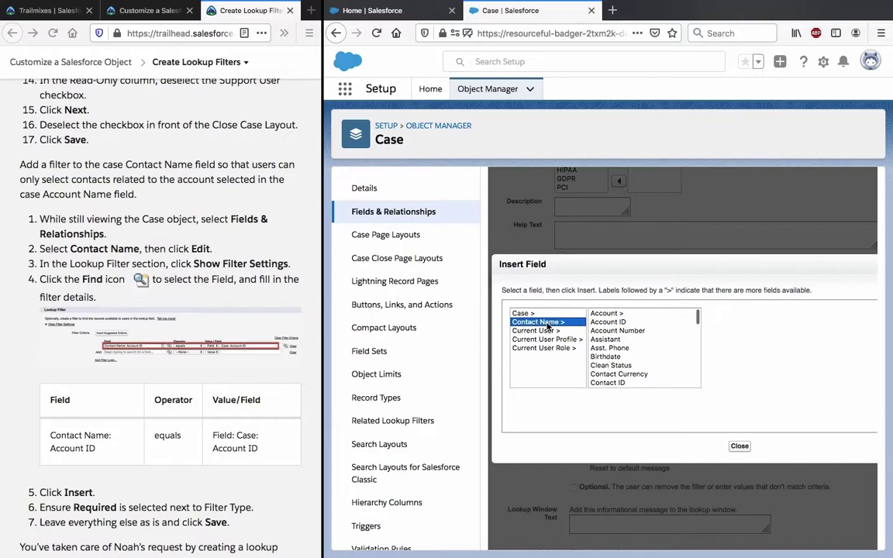
left_click(608, 322)
left_click(742, 370)
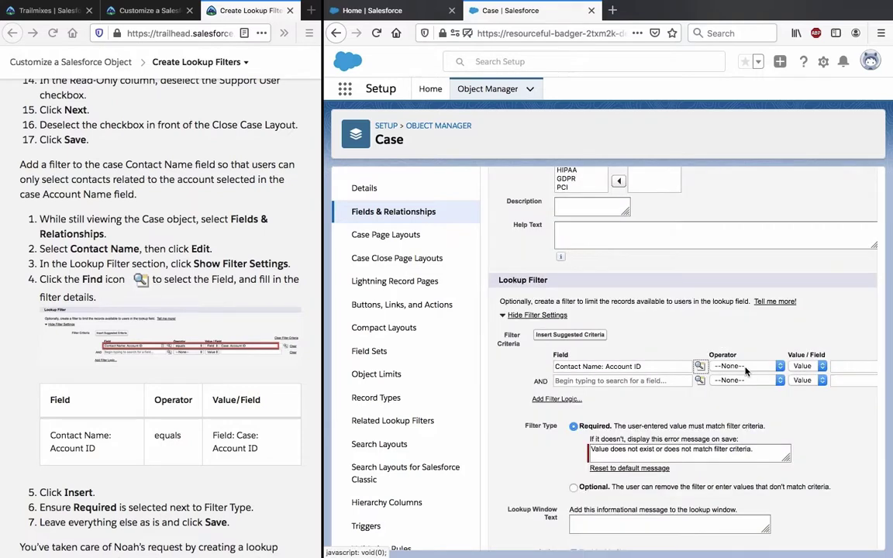
Set the first criterion's operator to equals and its value to "Field: Case: Account ID", copied from the Trailhead instructions.
left_click(744, 366)
left_click(742, 377)
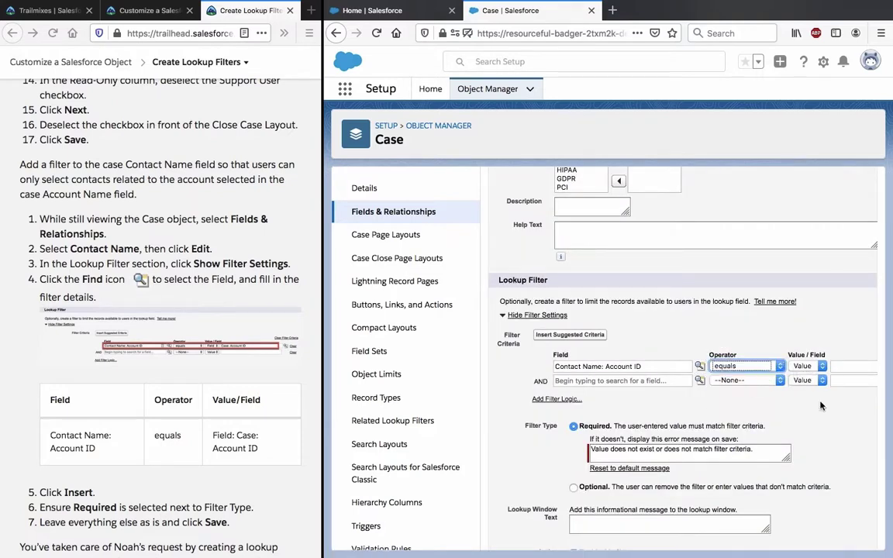
scroll(820, 404, "right", 3)
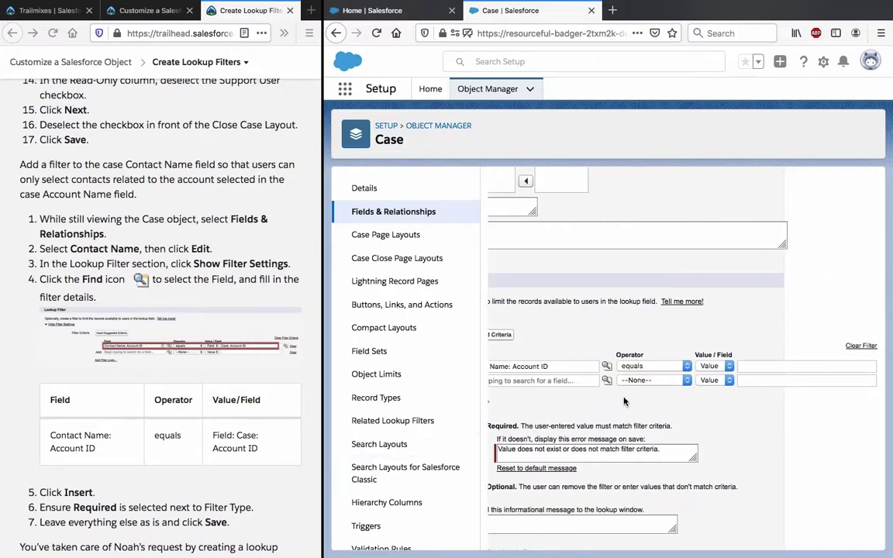
scroll(812, 362, "right", 1)
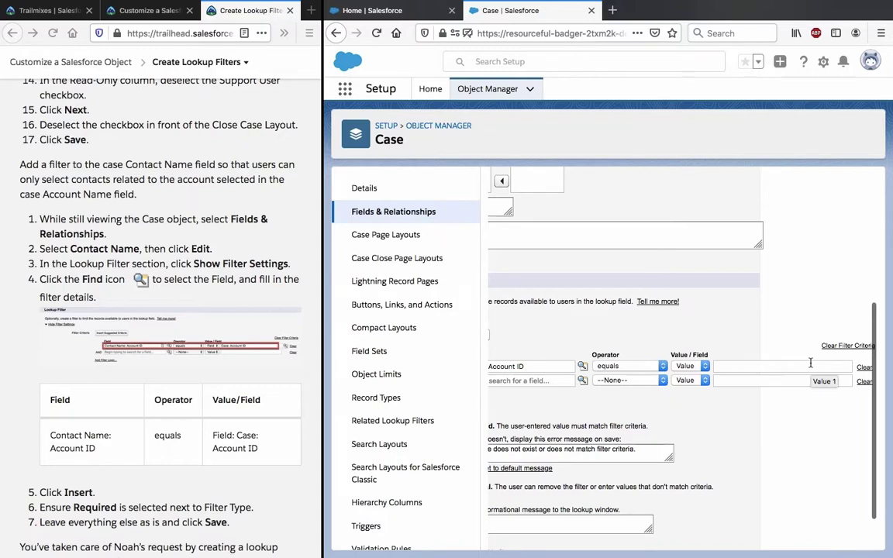
triple_click(236, 450)
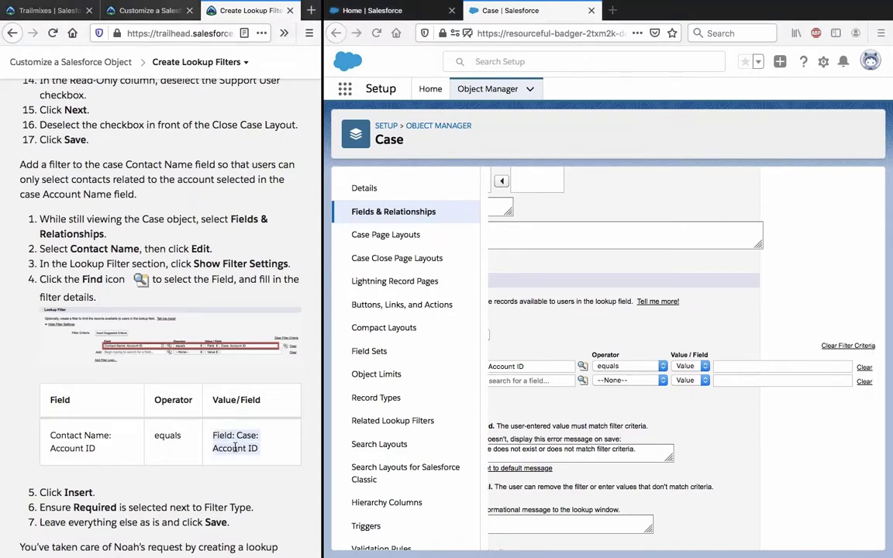
right_click(235, 448)
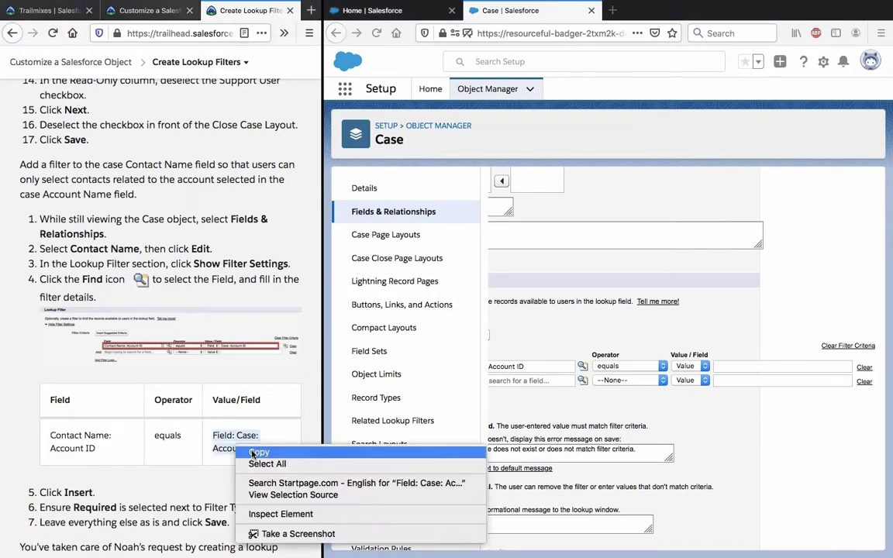
left_click(252, 454)
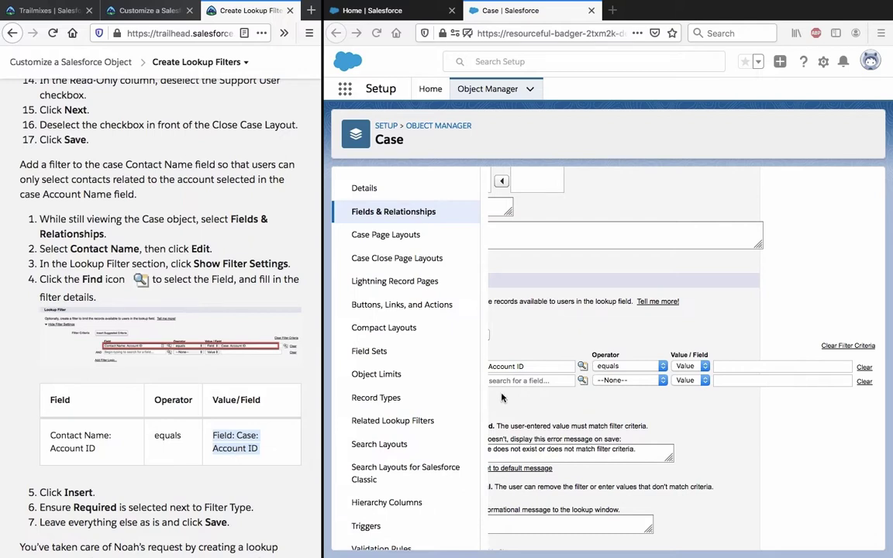
left_click(736, 370)
key("super+v")
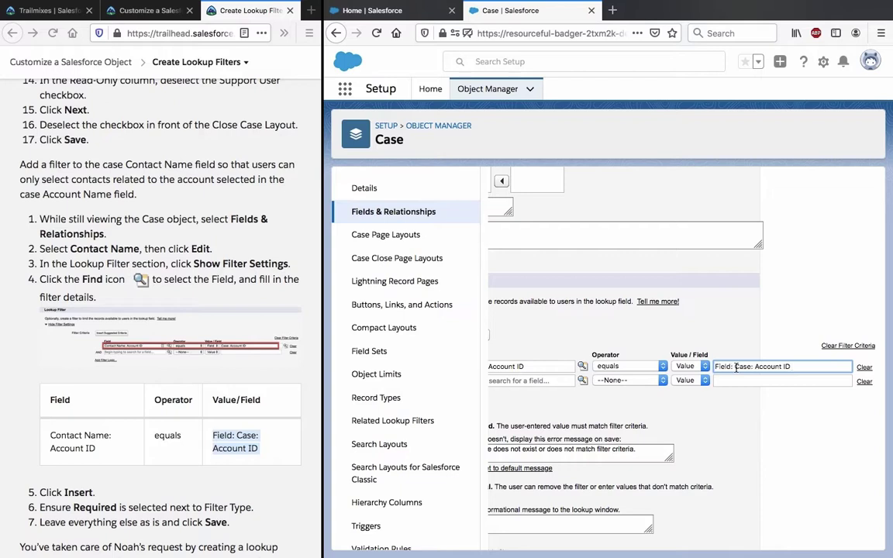
left_click(773, 430)
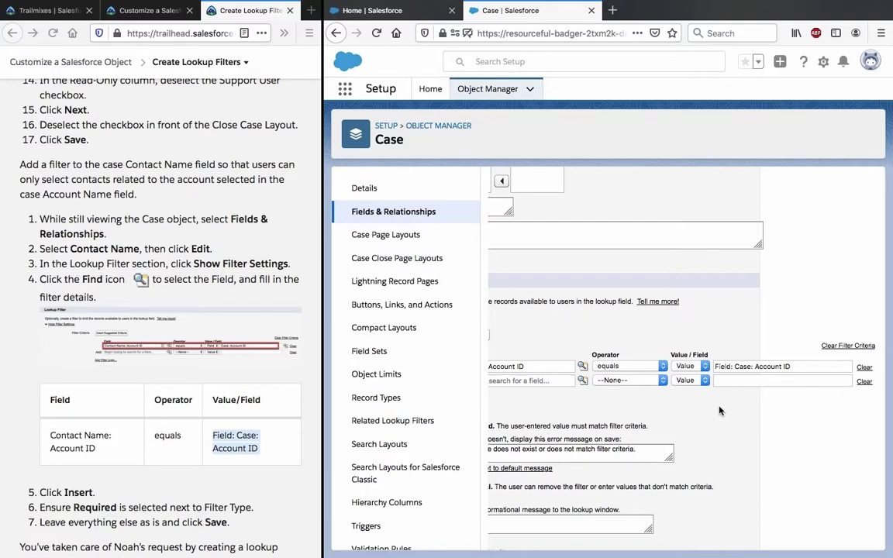
Review the completed lookup filter criterion and filter type, and save the Contact Name field.
scroll(719, 418, "left", 3)
scroll(719, 411, "right", 2)
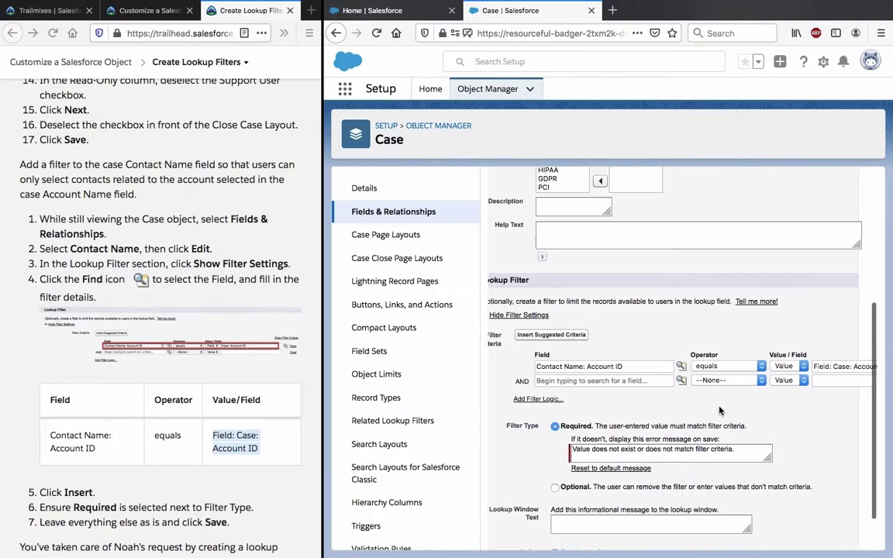
scroll(719, 410, "right", 3)
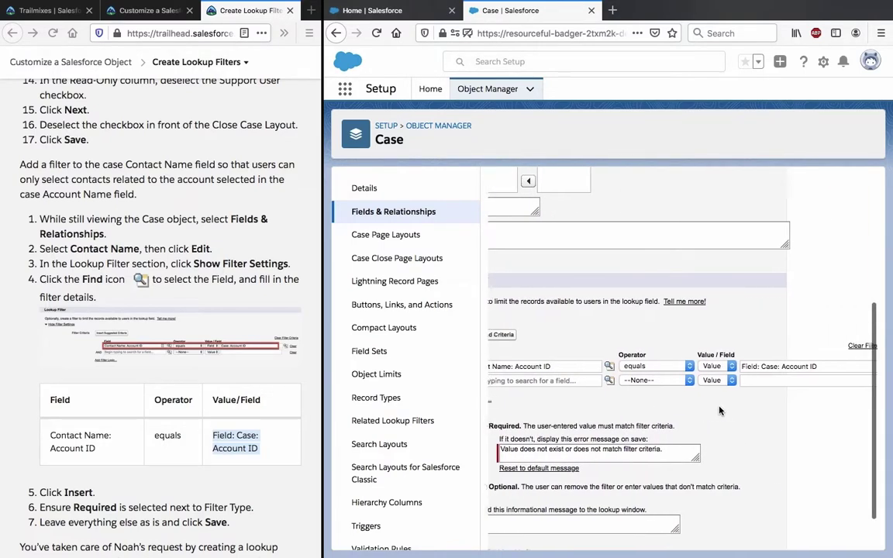
scroll(719, 410, "left", 3)
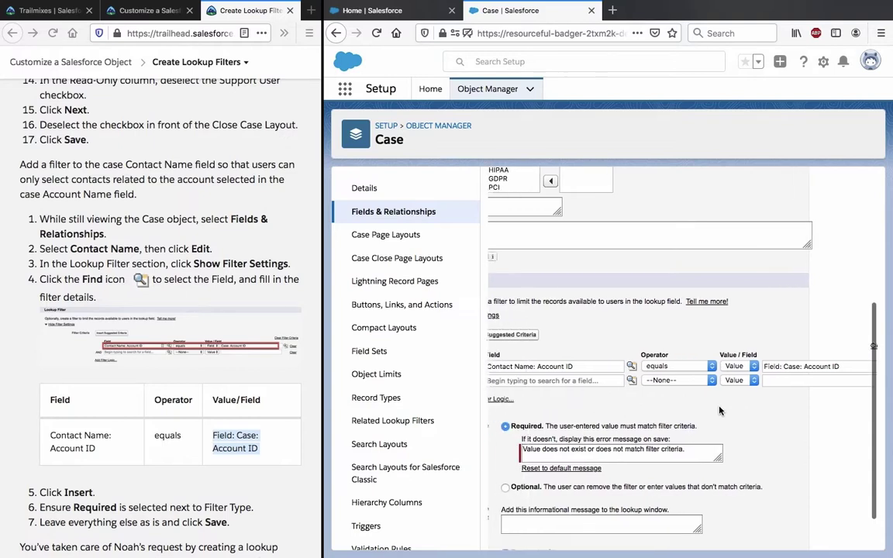
scroll(719, 411, "down", 2)
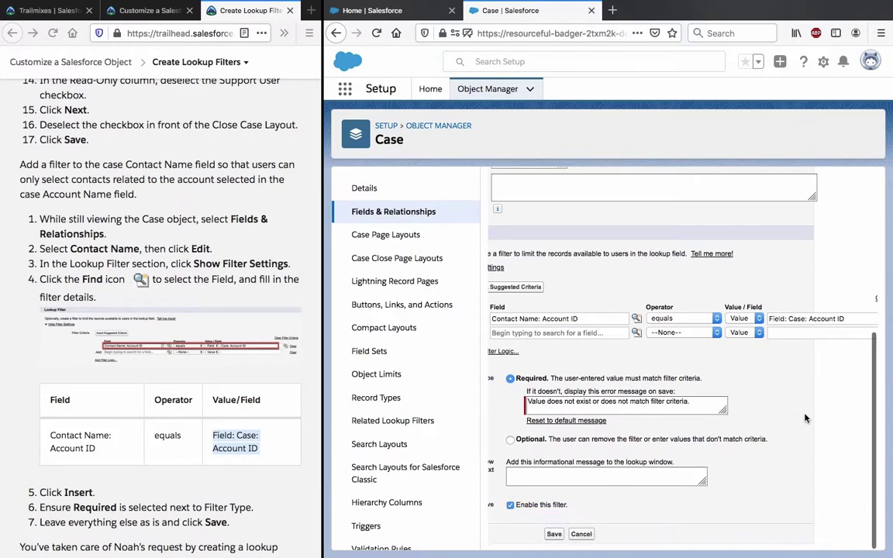
scroll(805, 418, "left", 3)
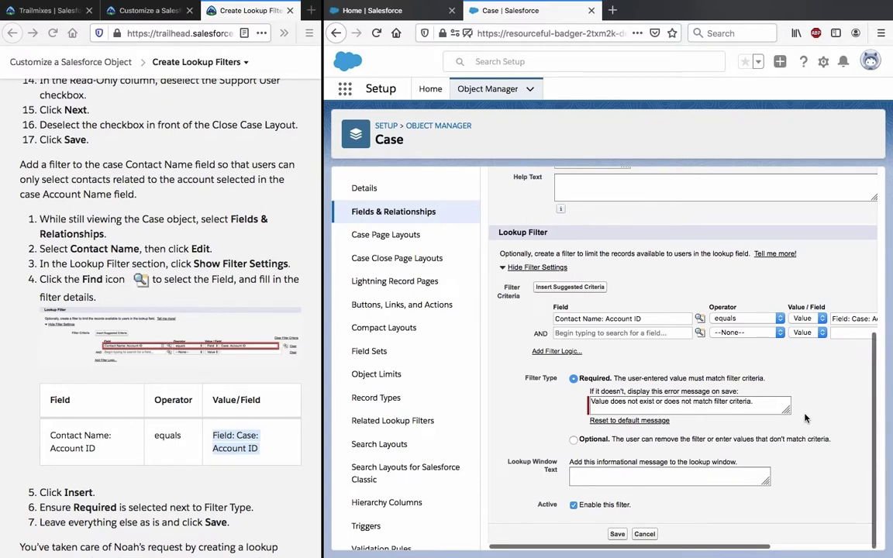
scroll(805, 418, "right", 5)
scroll(804, 418, "left", 5)
left_click(615, 534)
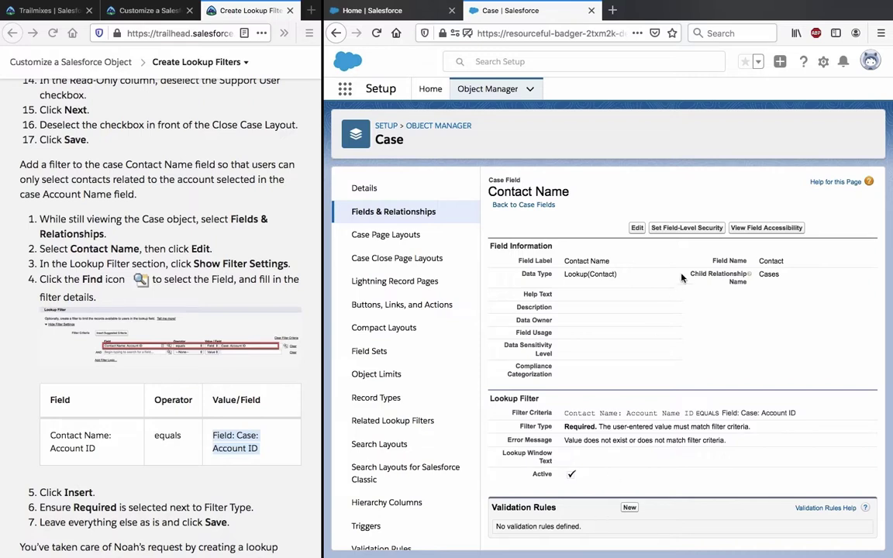
Reopen the Contact Name field for editing and check its lookup filter type against the Trailhead instruction.
left_click(637, 229)
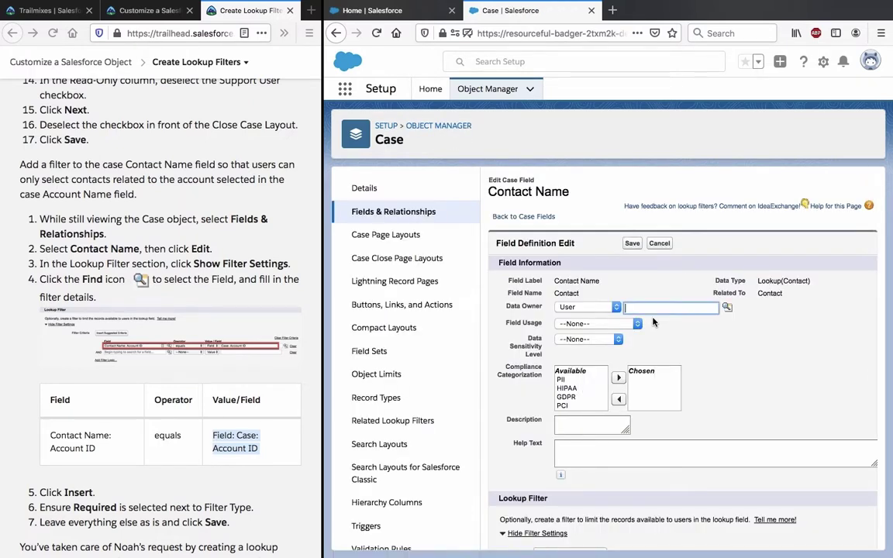
triple_click(91, 504)
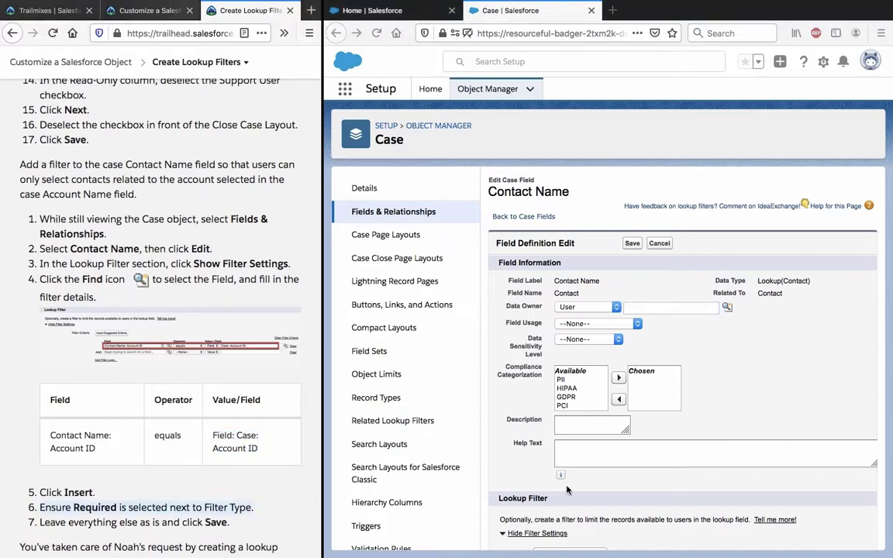
scroll(784, 356, "down", 3)
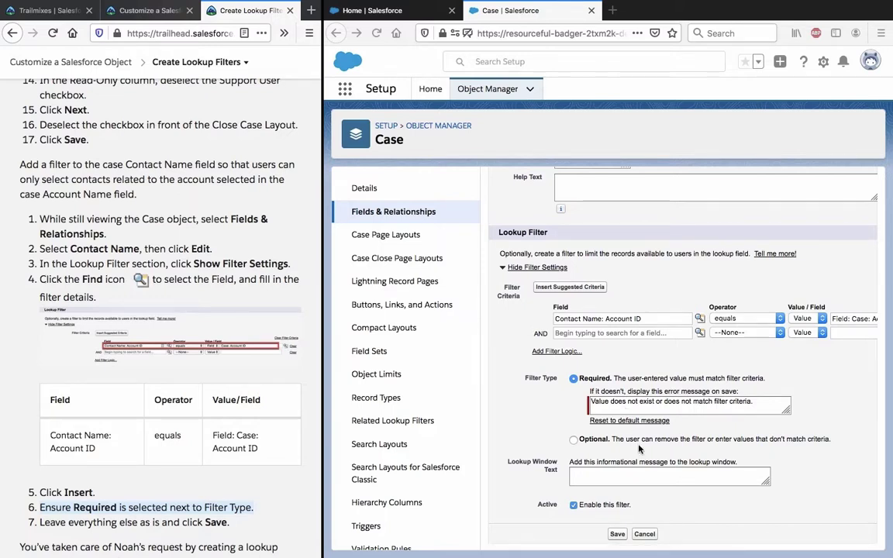
Review the Create Lookup Filters instructions from the lookup relationship section through to the Verify Step section.
scroll(237, 407, "down", 2)
scroll(236, 407, "down", 6)
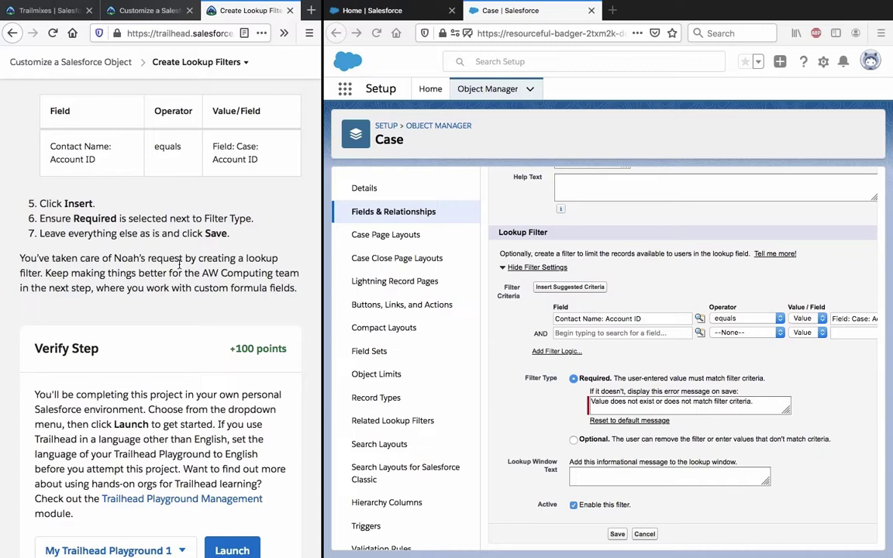
scroll(180, 263, "up", 10)
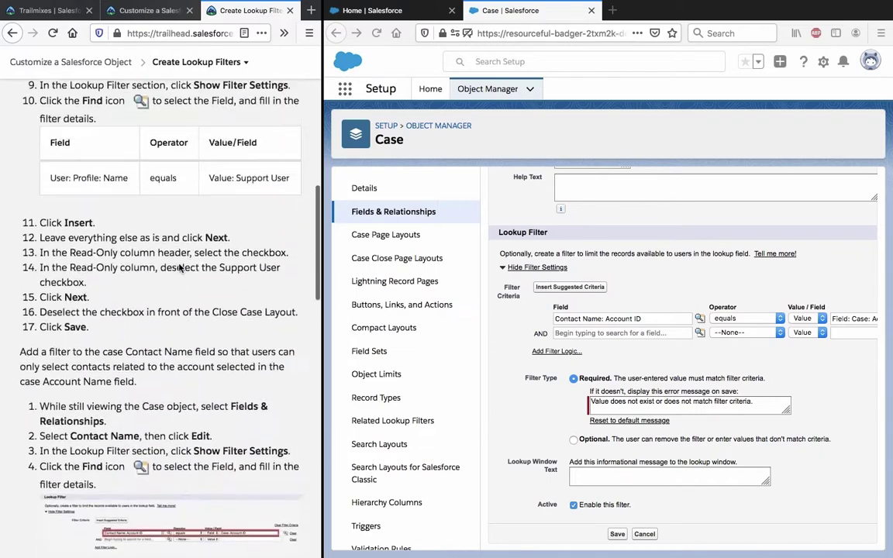
scroll(179, 268, "up", 5)
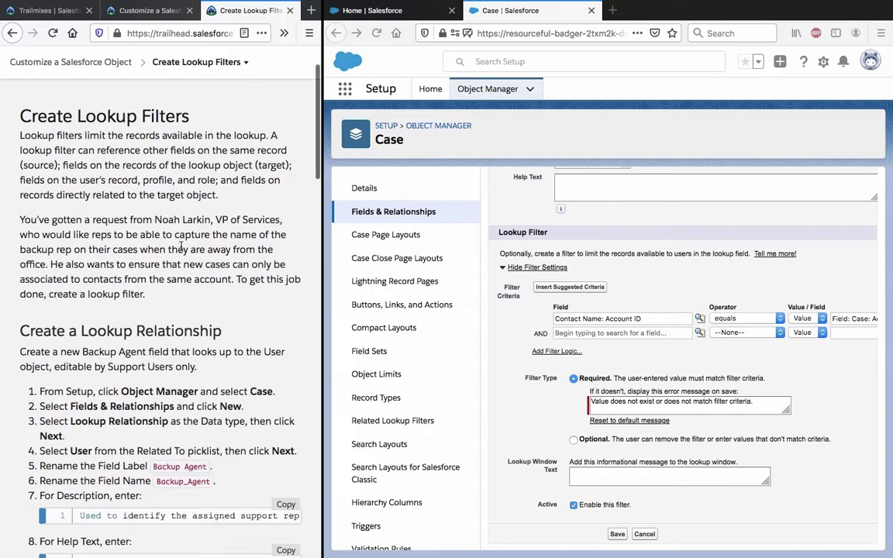
scroll(181, 247, "down", 10)
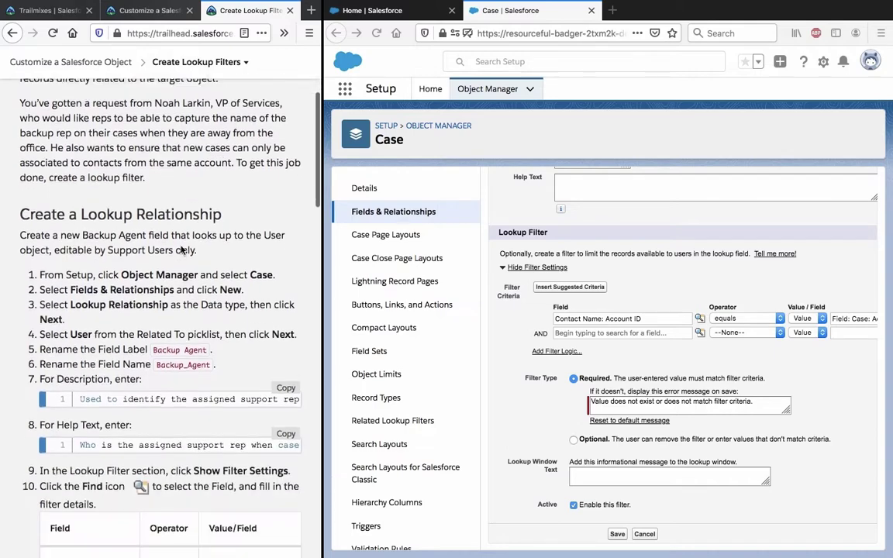
scroll(180, 250, "up", 5)
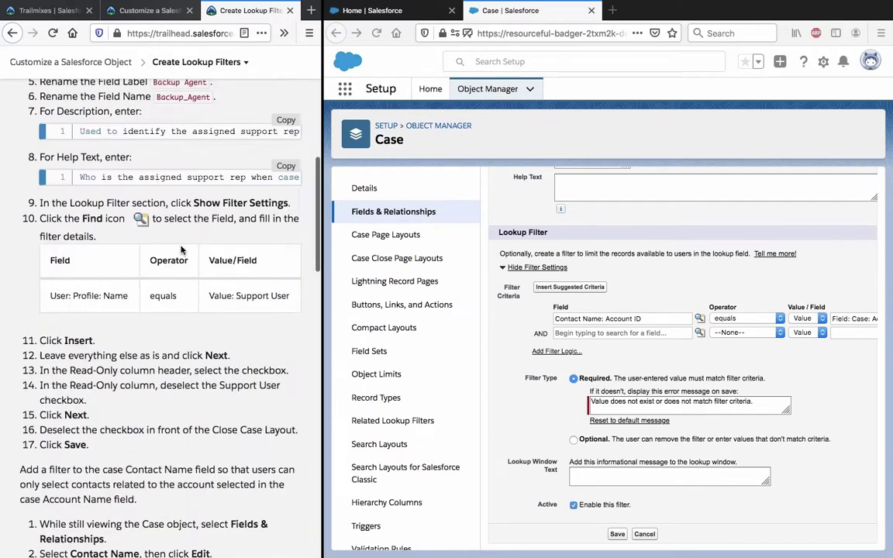
scroll(181, 250, "down", 6)
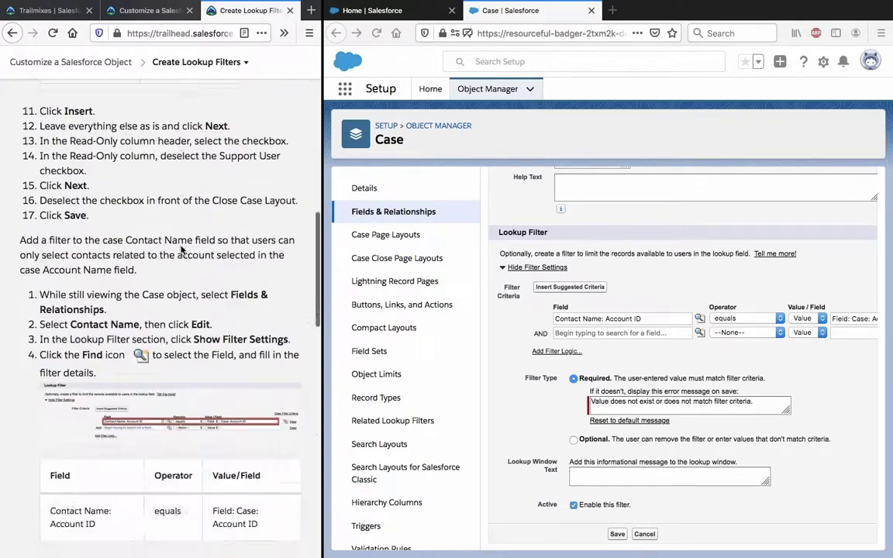
scroll(181, 249, "down", 5)
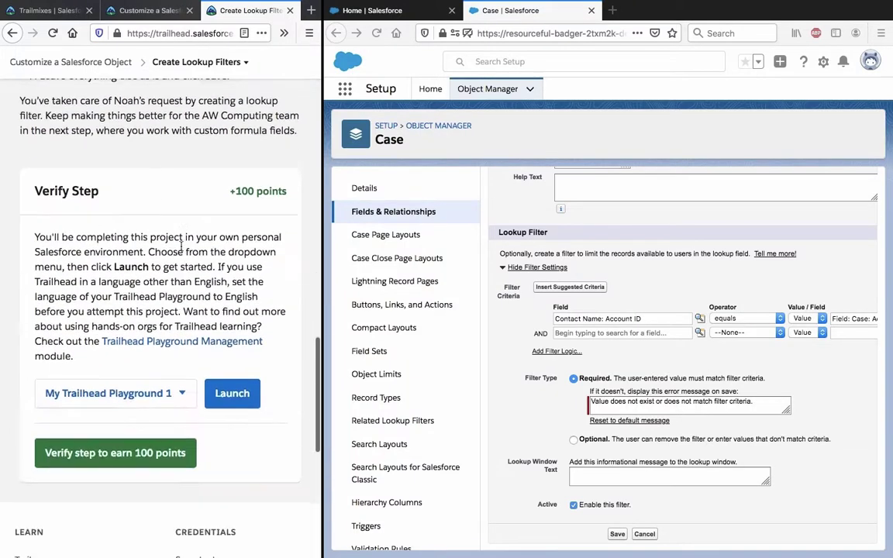
Submit the Create Lookup Filters step for verification in My Trailhead Playground 1 and recheck the instructions while waiting for the assessment.
left_click(165, 299)
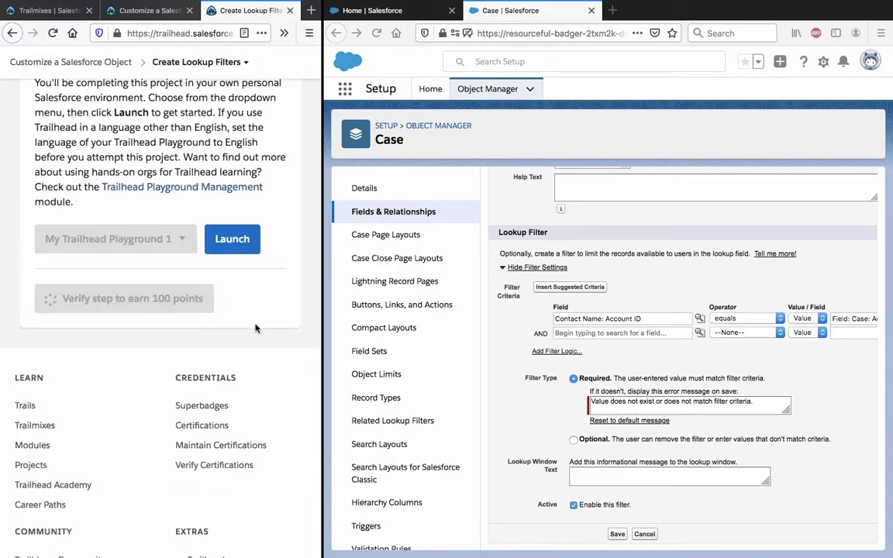
scroll(255, 328, "up", 3)
scroll(256, 328, "up", 6)
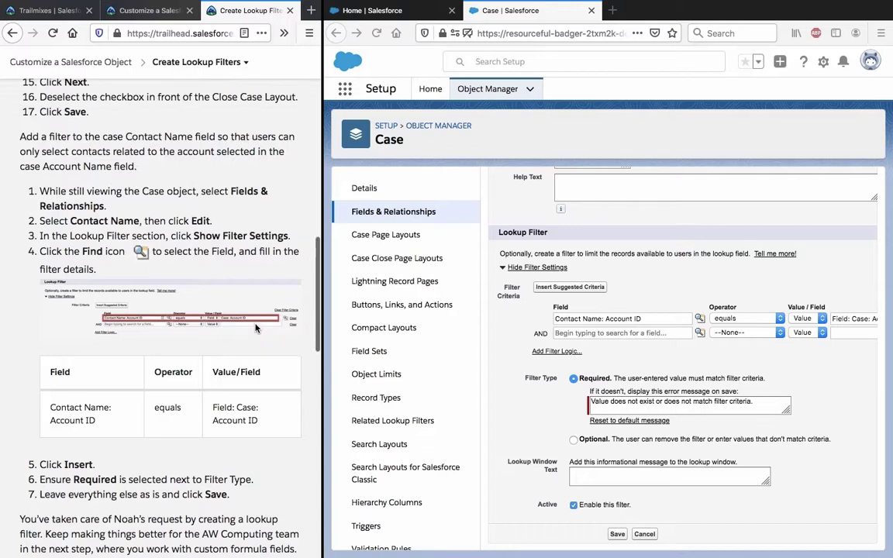
scroll(256, 326, "up", 10)
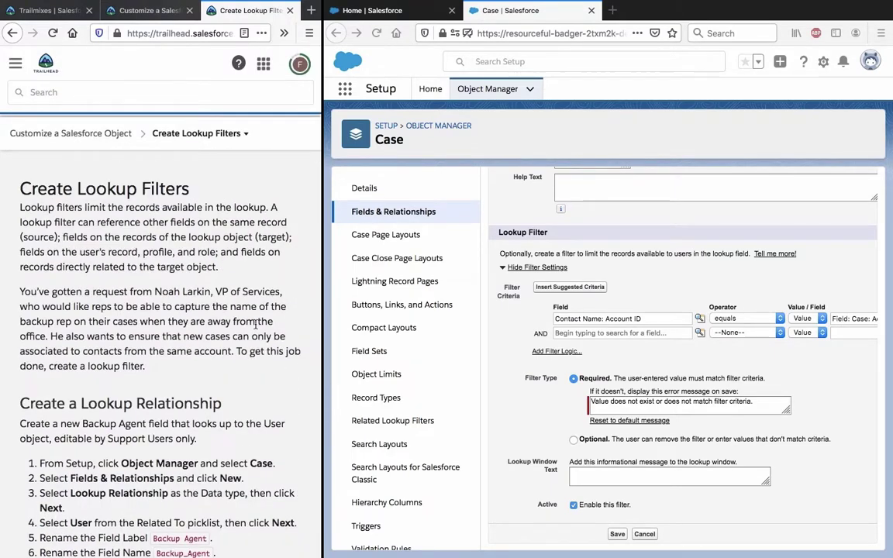
scroll(256, 326, "down", 1)
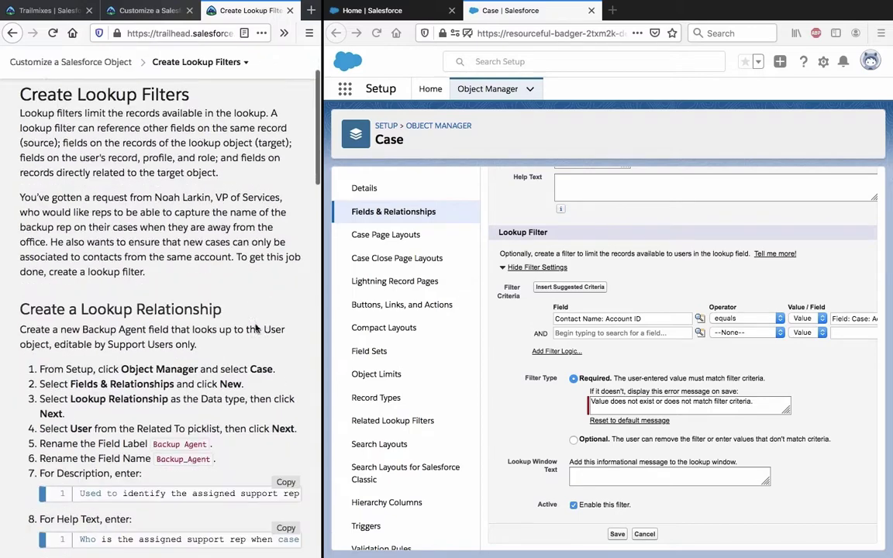
scroll(256, 328, "down", 15)
scroll(255, 328, "up", 5)
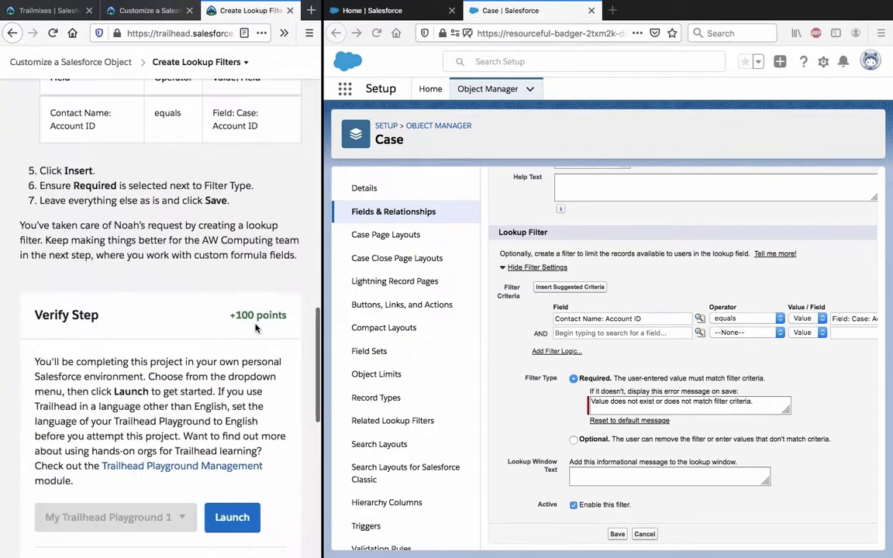
scroll(256, 327, "down", 1)
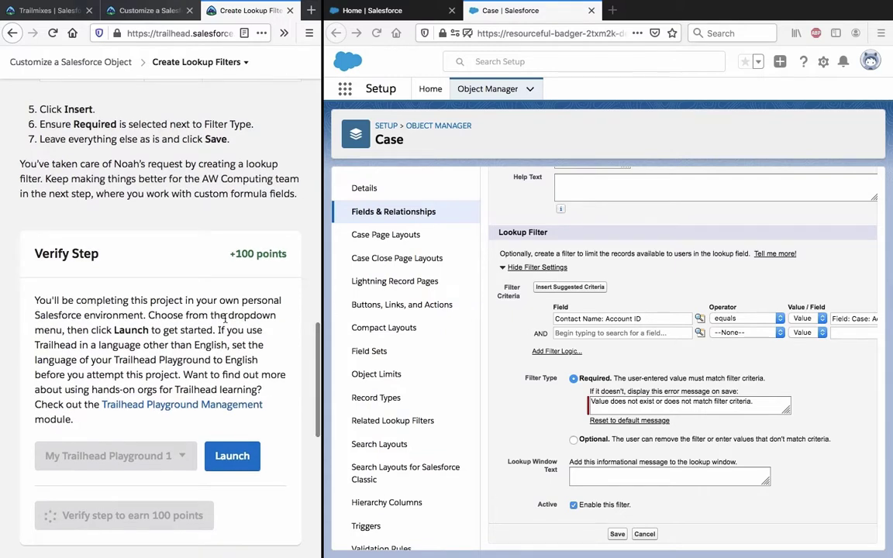
scroll(226, 322, "down", 1)
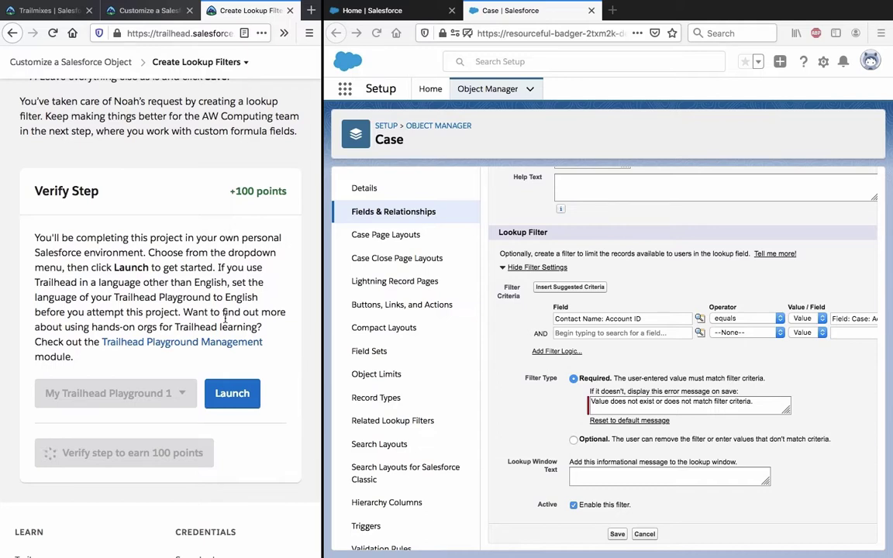
scroll(226, 318, "up", 1)
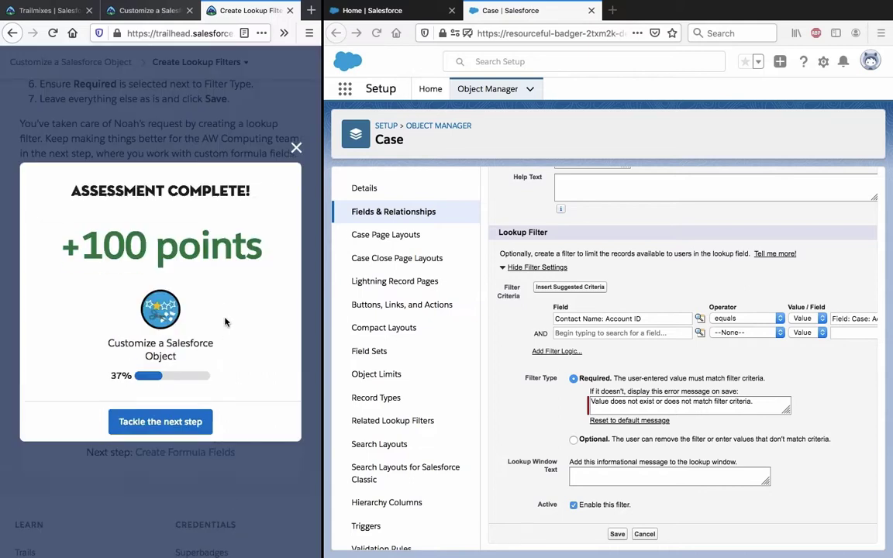
Open the Salesforce Help article on lookup filters from the Contact Name field's filter settings and read its introduction.
left_click(774, 253)
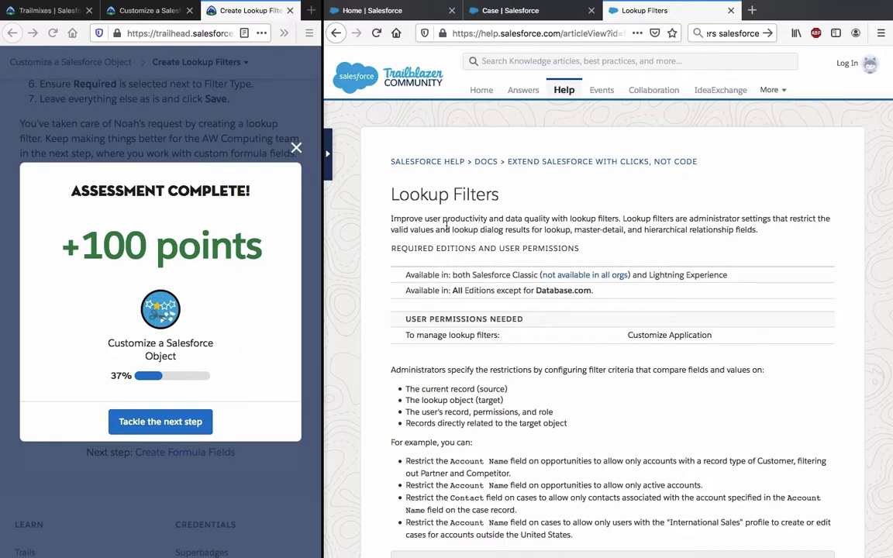
scroll(447, 228, "down", 1)
scroll(446, 228, "down", 2)
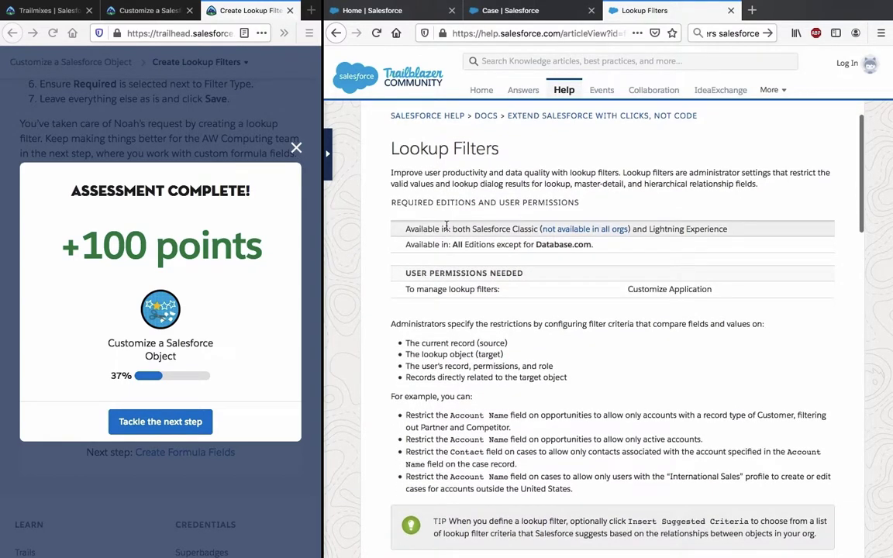
triple_click(452, 175)
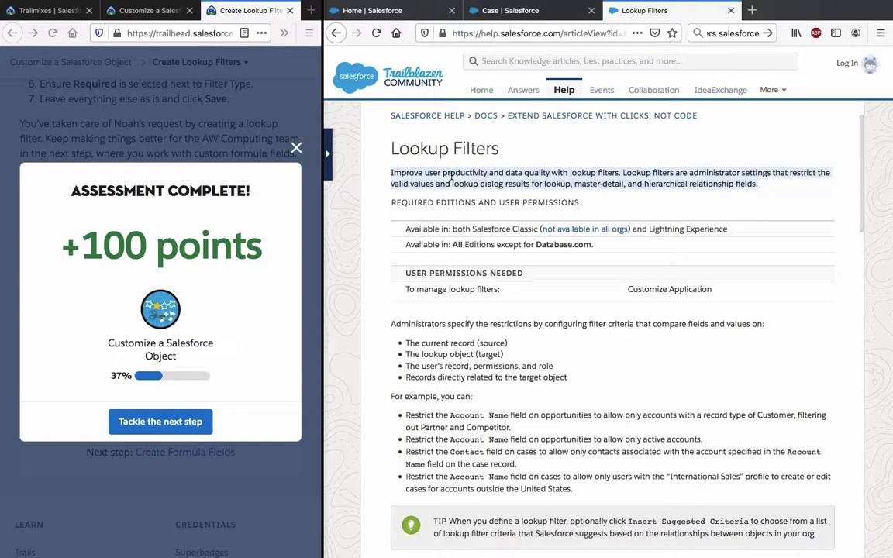
left_click(529, 171)
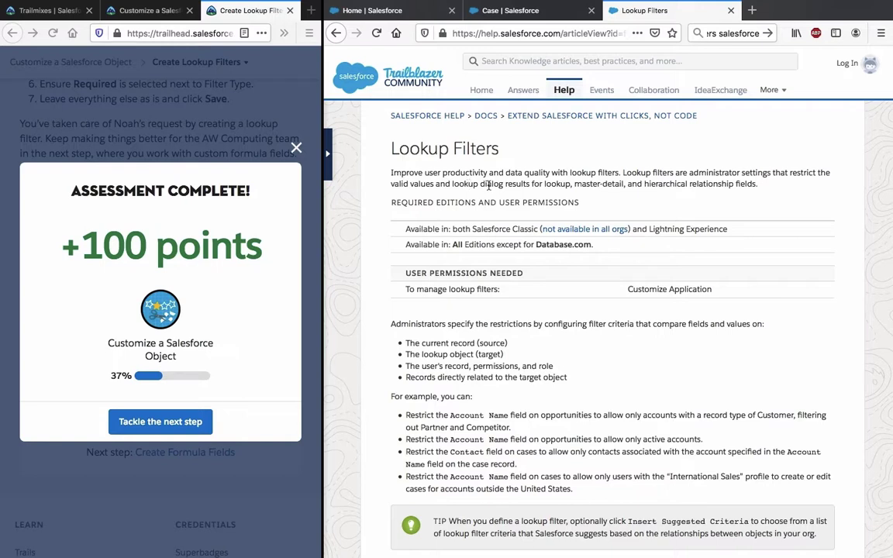
Read the article's list of records and values that administrators can compare in lookup filter criteria.
scroll(489, 184, "down", 1)
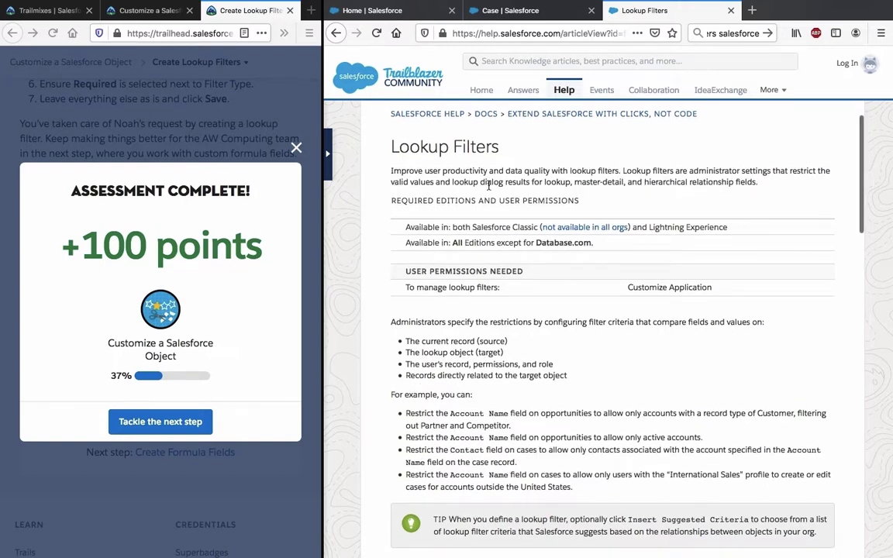
scroll(489, 184, "down", 2)
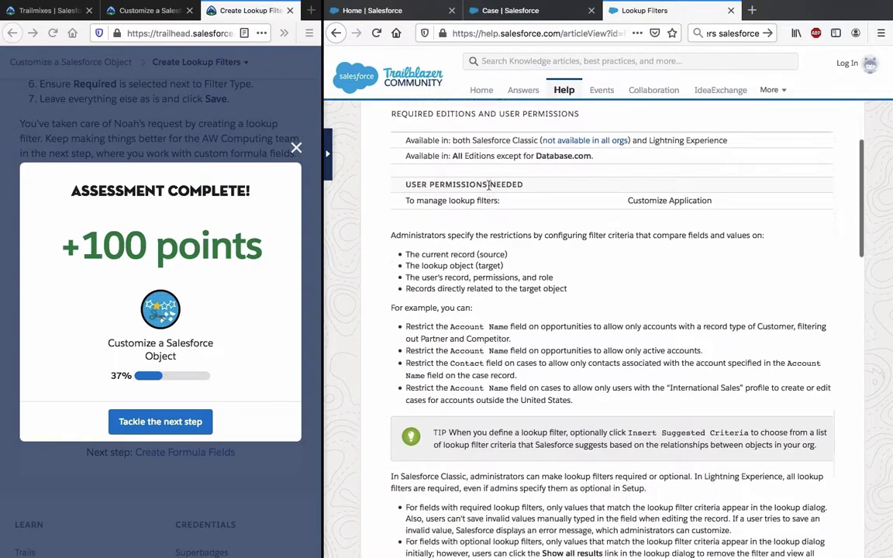
scroll(489, 184, "down", 2)
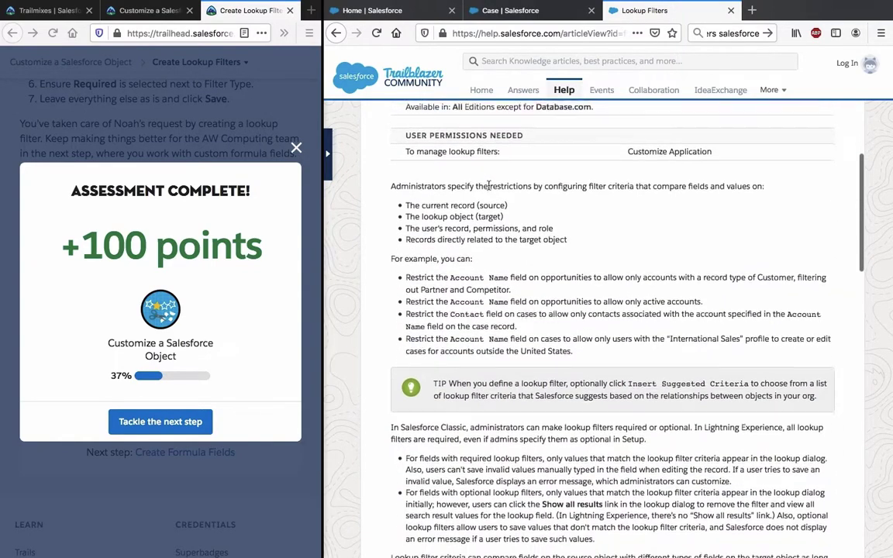
triple_click(489, 185)
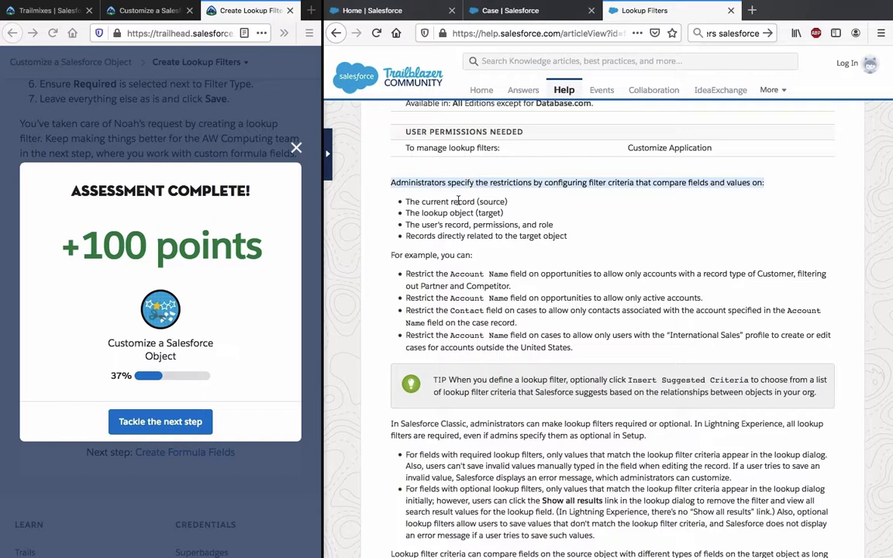
left_click(461, 202)
triple_click(461, 202)
left_click(452, 212)
triple_click(452, 213)
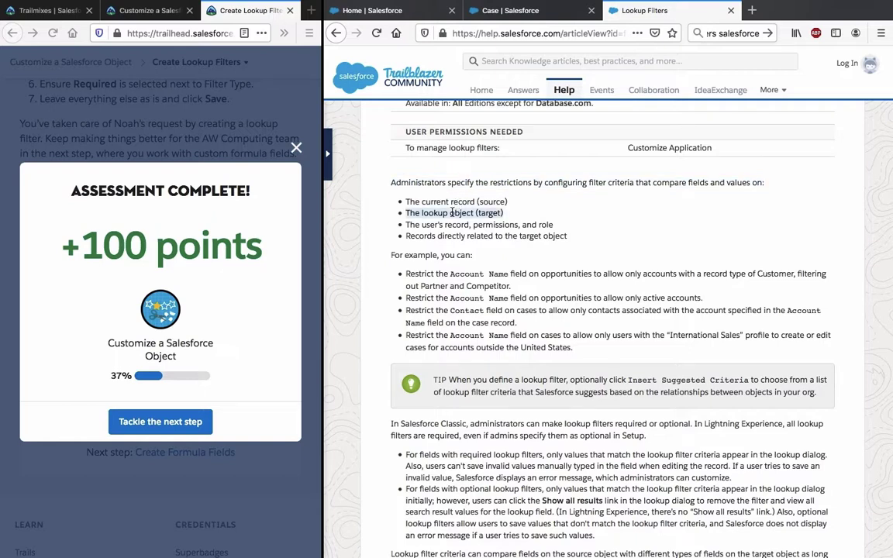
triple_click(443, 225)
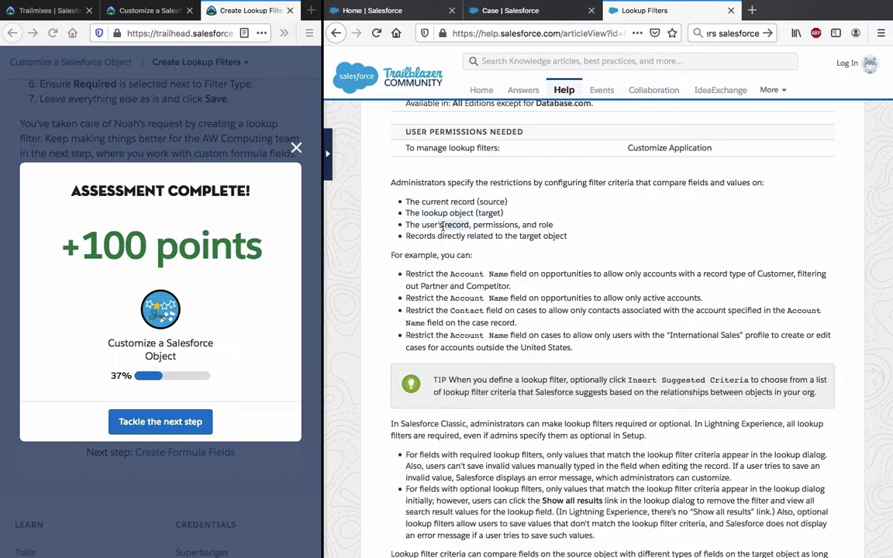
triple_click(441, 235)
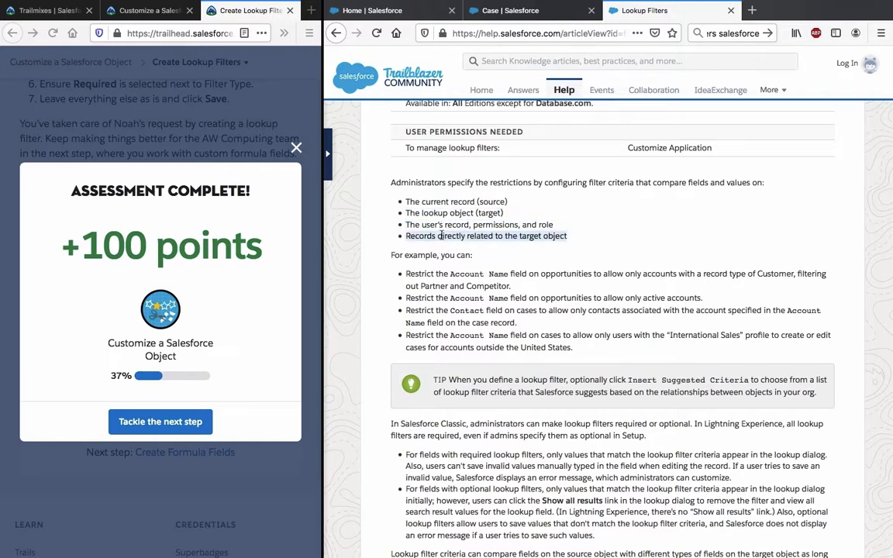
left_click(441, 235)
Read the article's examples of restricting the Account Name field on opportunities and the Contact field on cases.
scroll(441, 237, "down", 1)
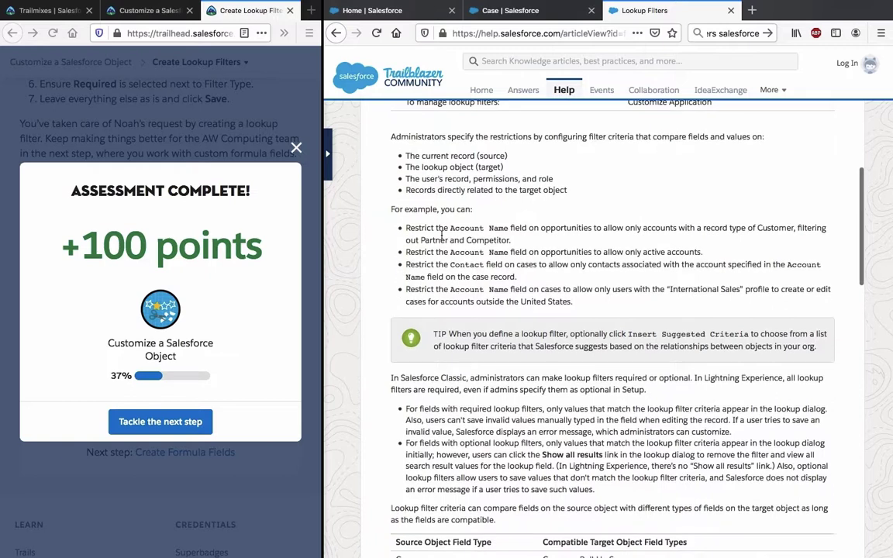
triple_click(441, 236)
left_click(441, 235)
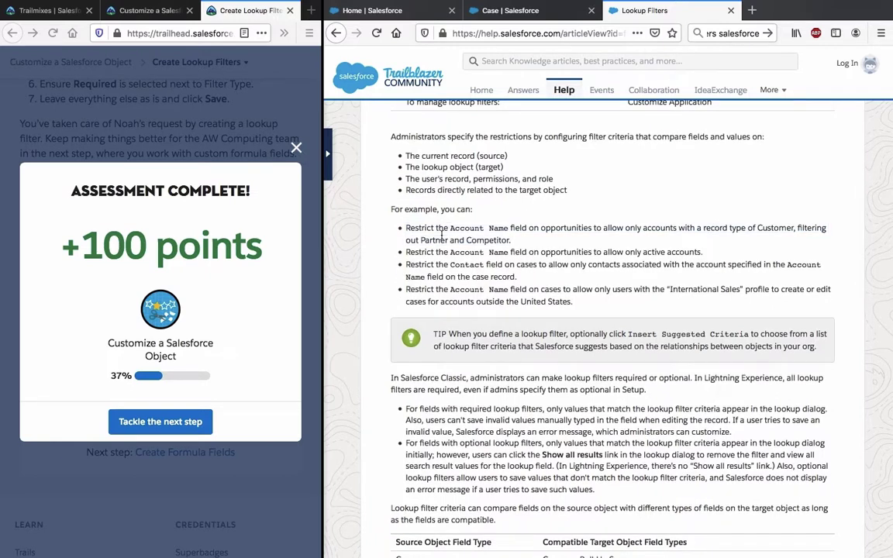
triple_click(522, 224)
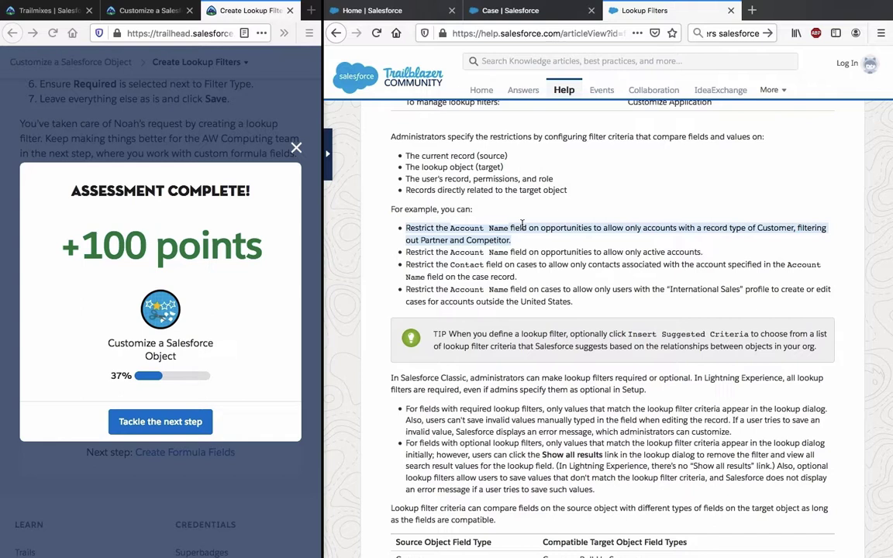
left_click(523, 224)
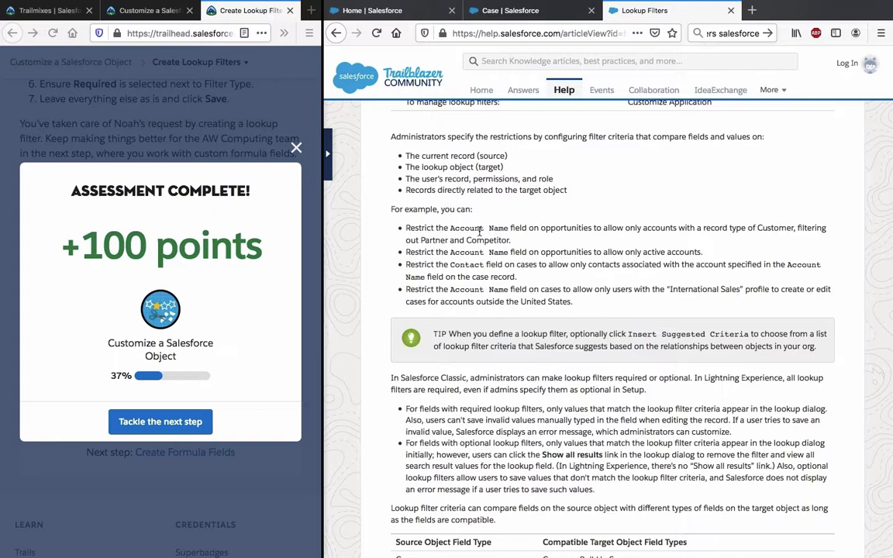
scroll(481, 231, "down", 1)
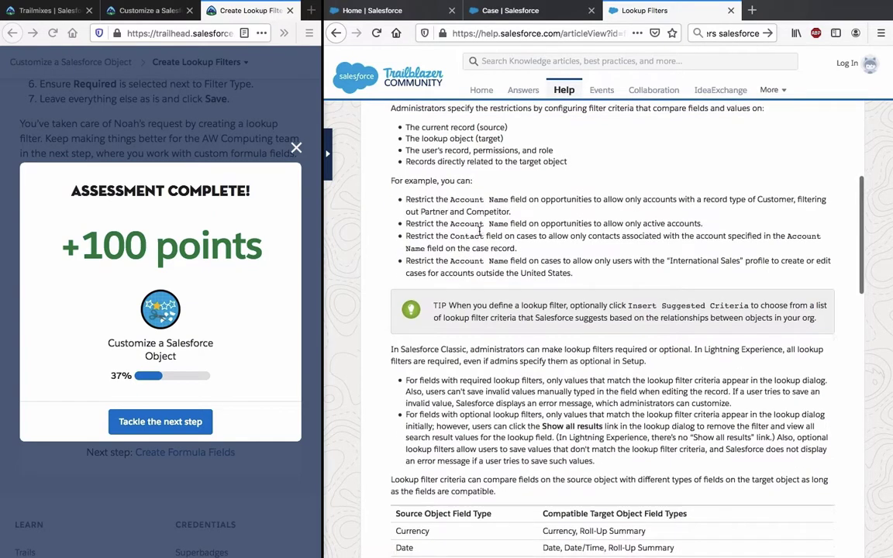
scroll(481, 231, "up", 1)
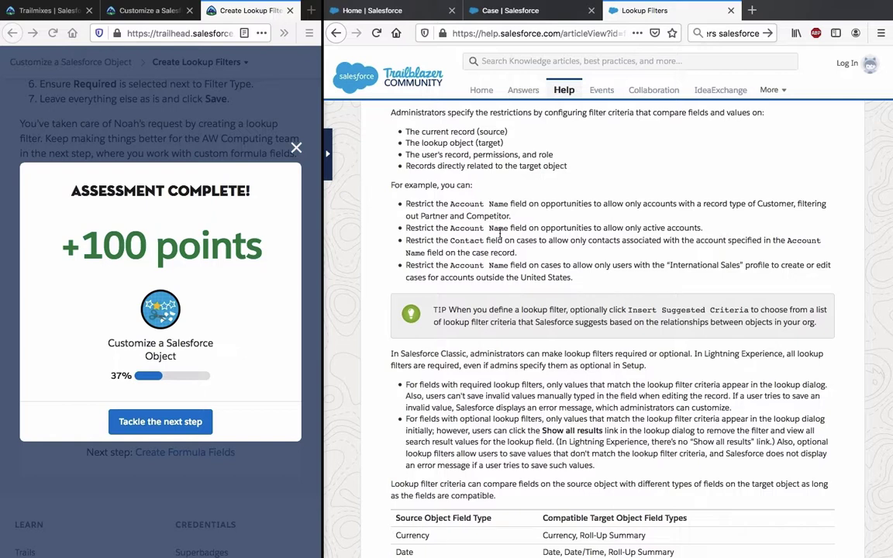
triple_click(499, 227)
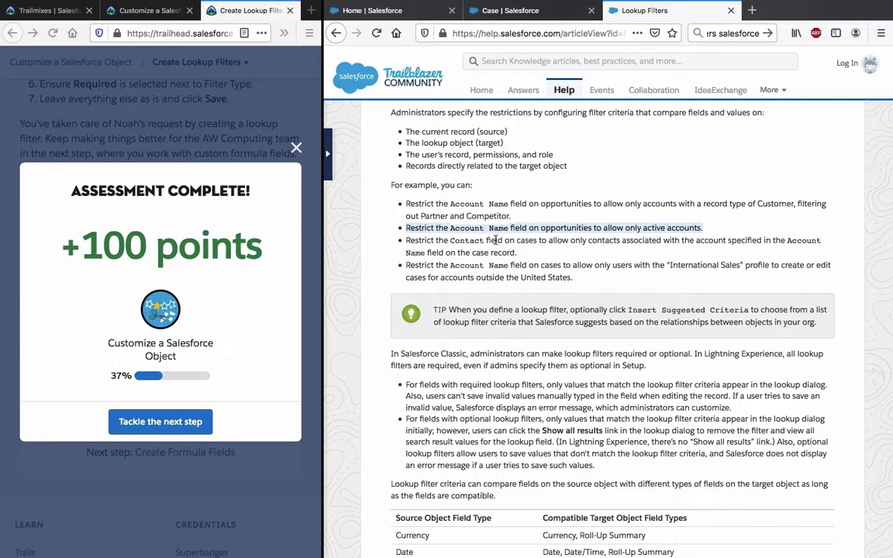
triple_click(496, 240)
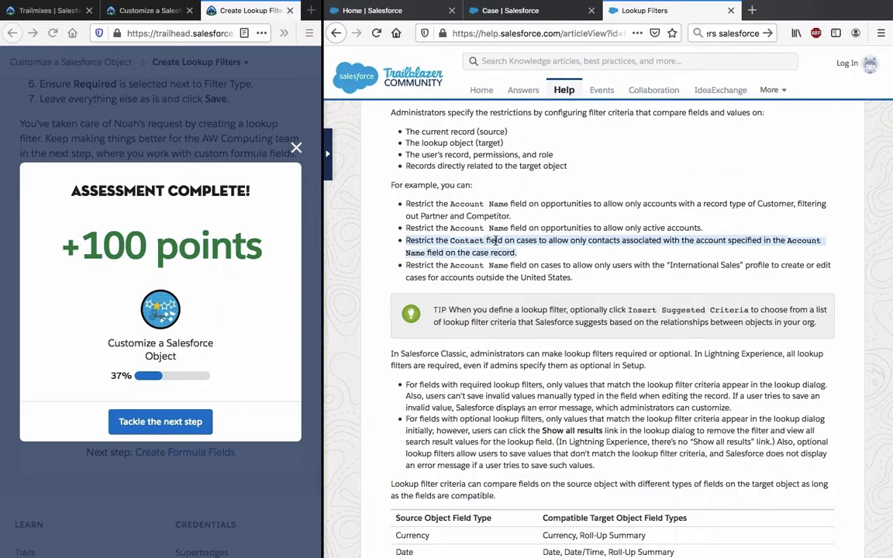
left_click(497, 241)
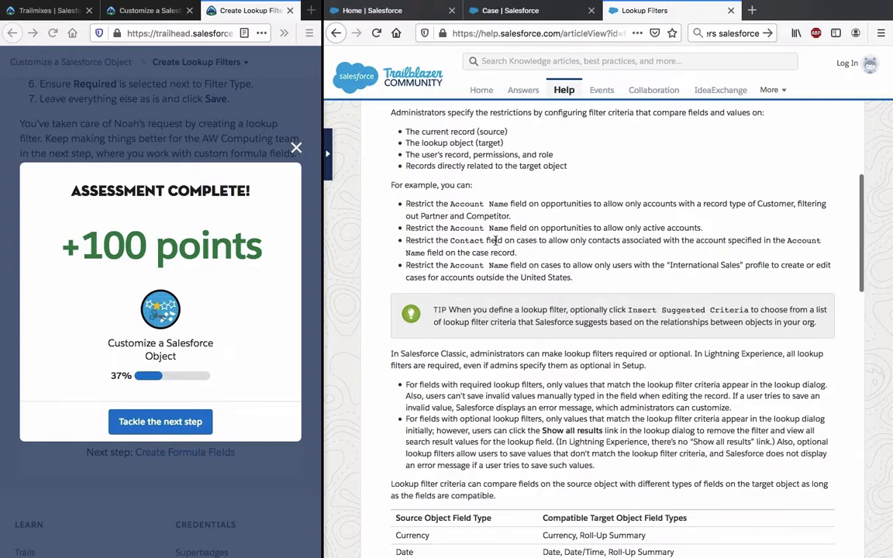
Skim the article's compatible field types and supported objects, and return to the beginning of the article.
scroll(496, 241, "down", 1)
scroll(496, 241, "down", 5)
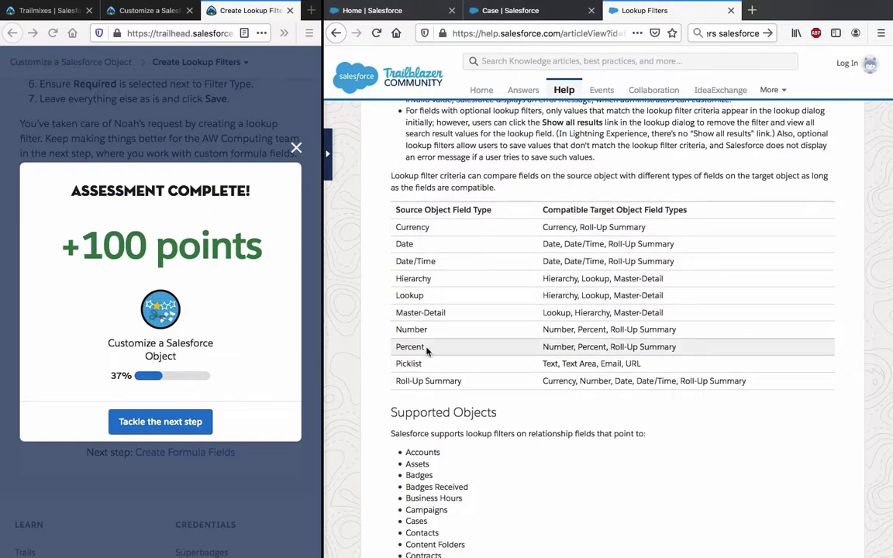
scroll(425, 350, "down", 5)
scroll(425, 350, "down", 3)
scroll(426, 350, "up", 10)
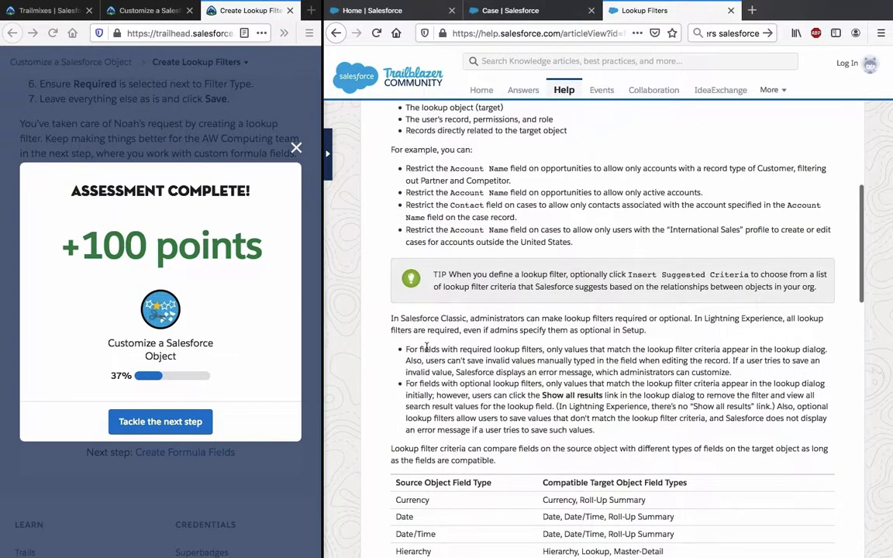
scroll(425, 350, "down", 3)
scroll(425, 351, "up", 6)
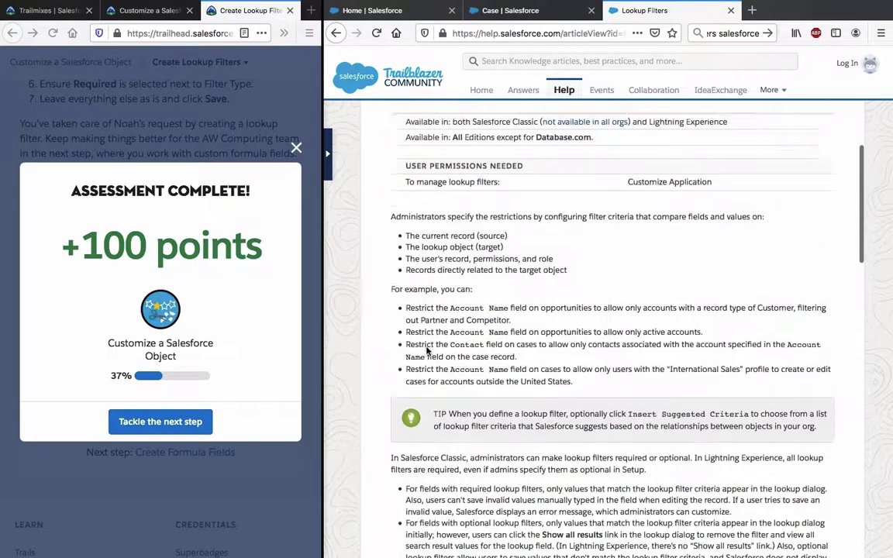
scroll(425, 351, "up", 3)
scroll(425, 350, "down", 4)
scroll(425, 350, "up", 1)
scroll(426, 350, "up", 5)
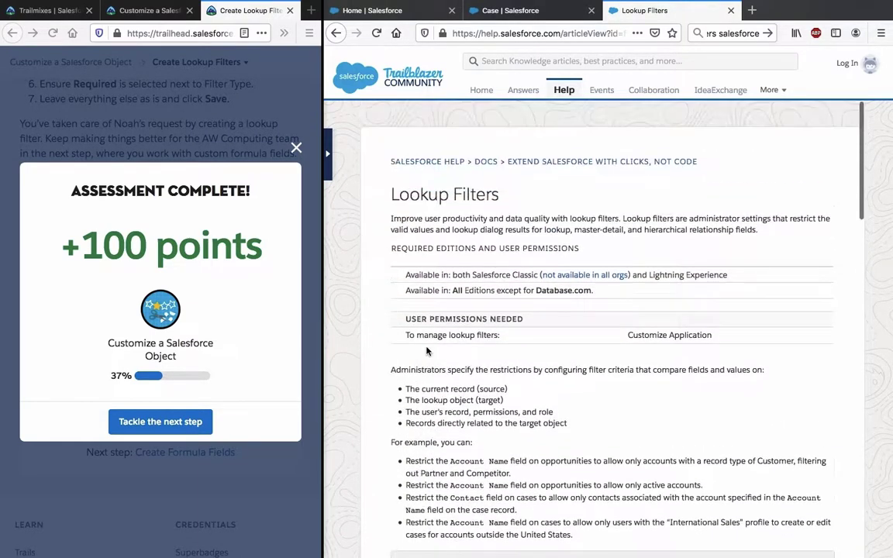